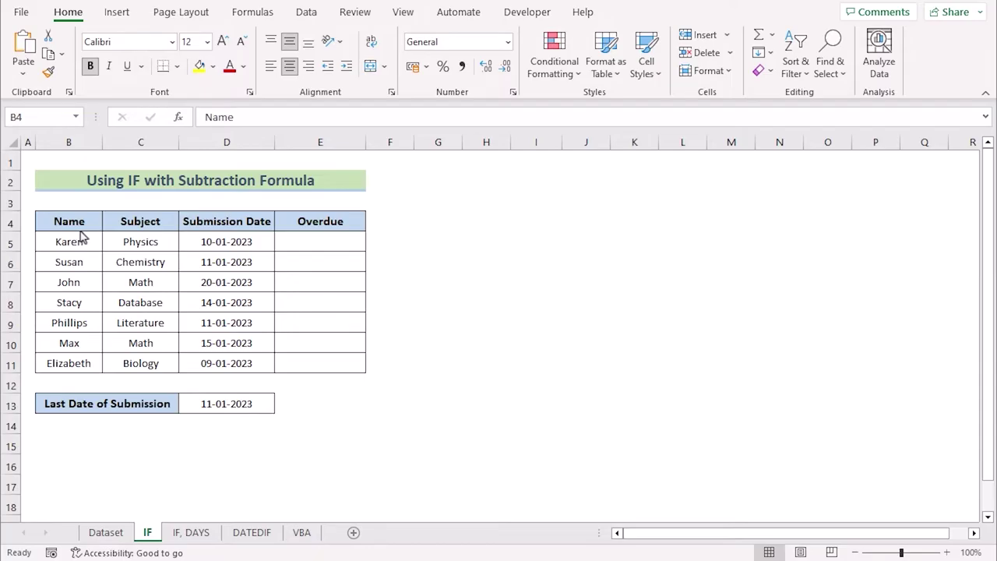
- Point out the Name, Subject, Submission Date and Overdue columns and the Last Date of Submission cell
left_click(70, 222)
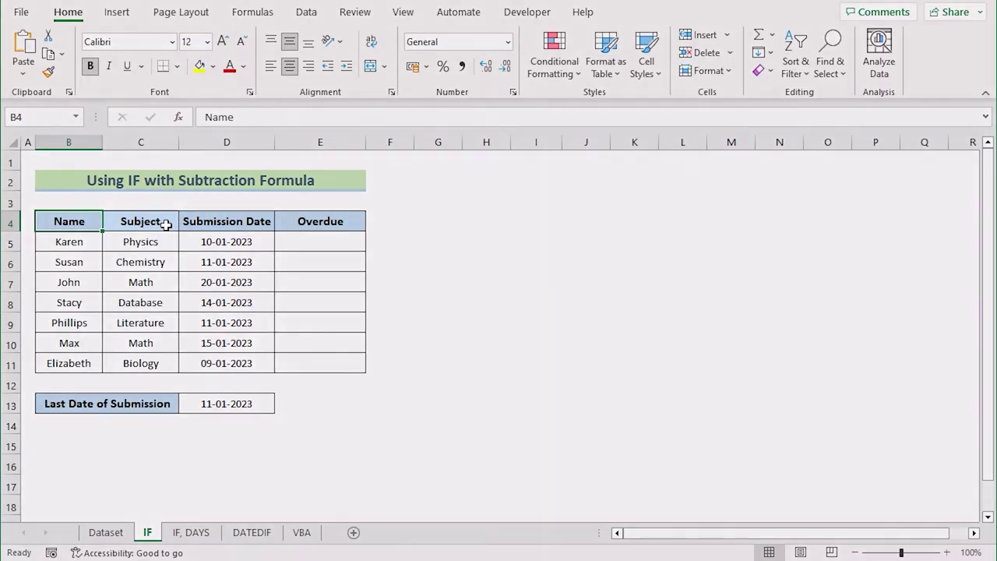
left_click(165, 221)
left_click(266, 226)
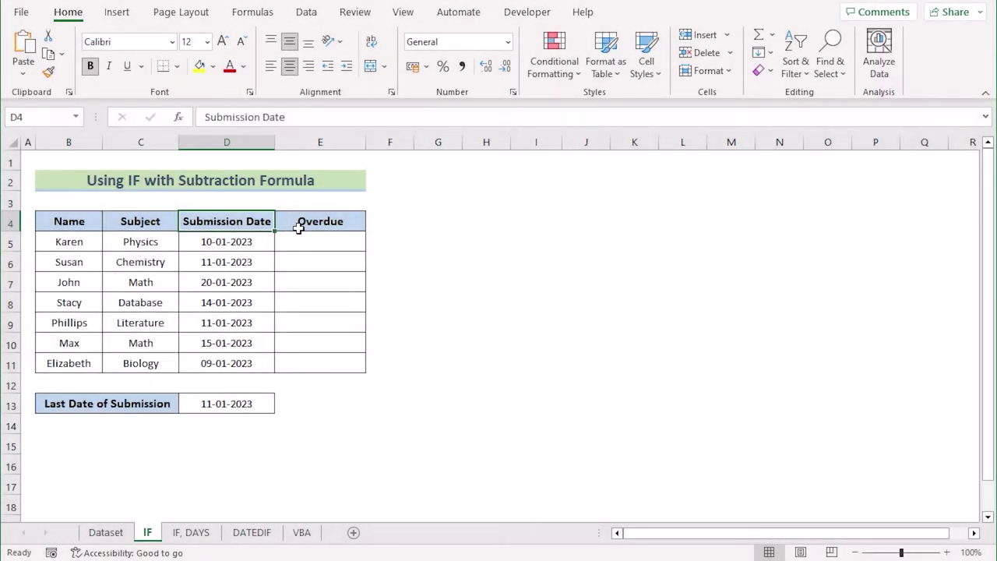
left_click(299, 226)
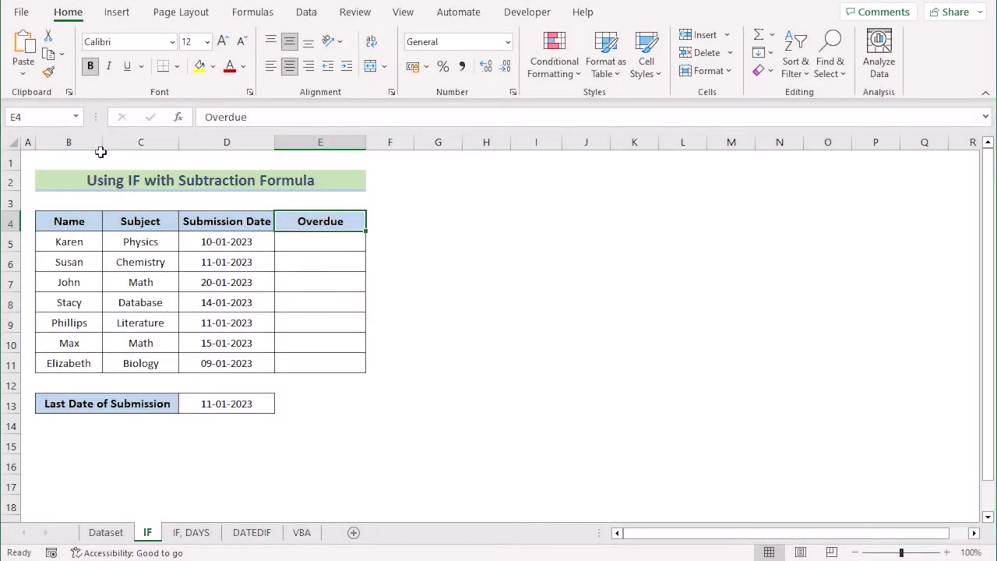
left_click(90, 141)
left_click(121, 142)
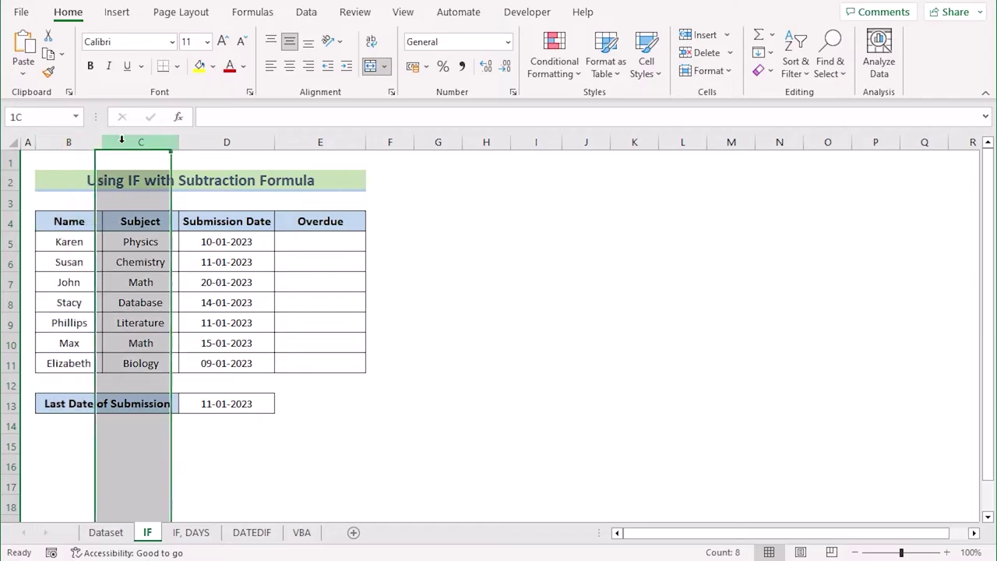
left_click(205, 142)
left_click(295, 142)
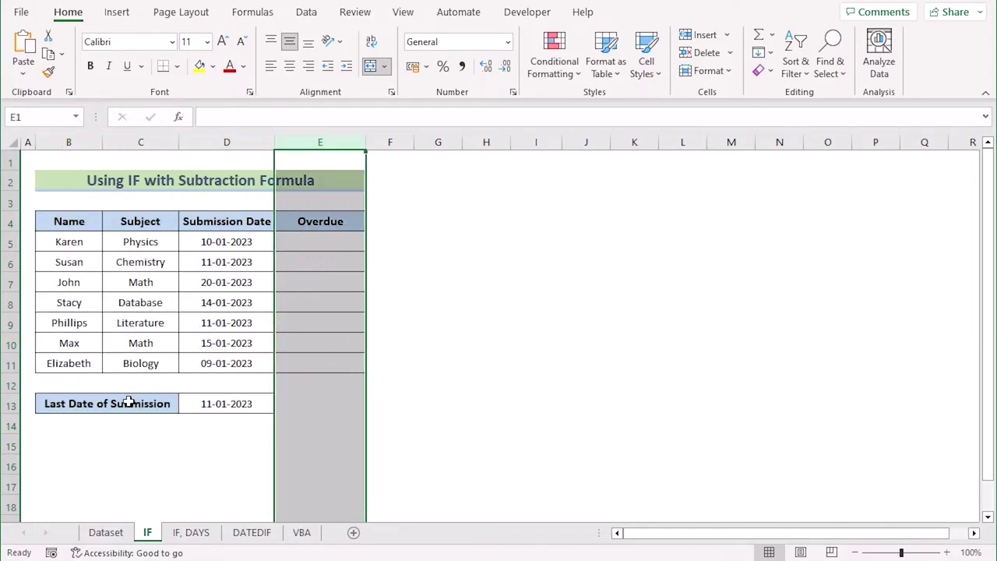
left_click(94, 413)
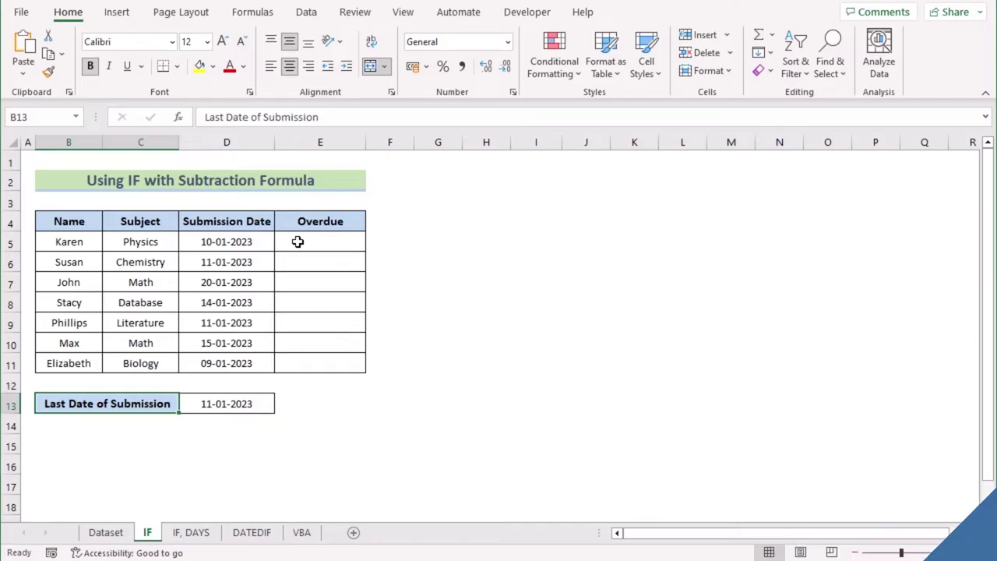
- Enter the nested IF formula comparing D5 with $D$13 in E5, returning No Overdue
left_click(298, 241)
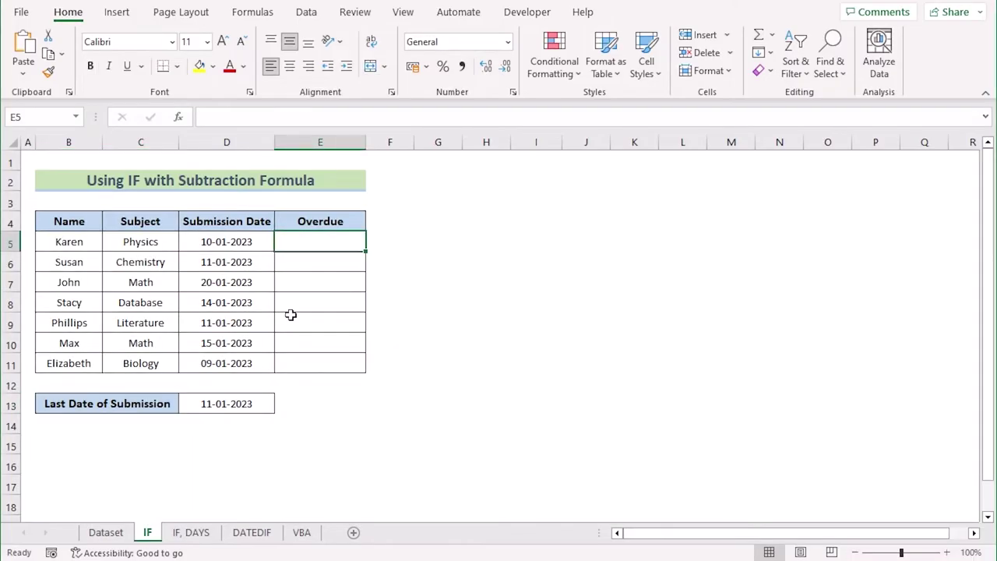
double_click(299, 242)
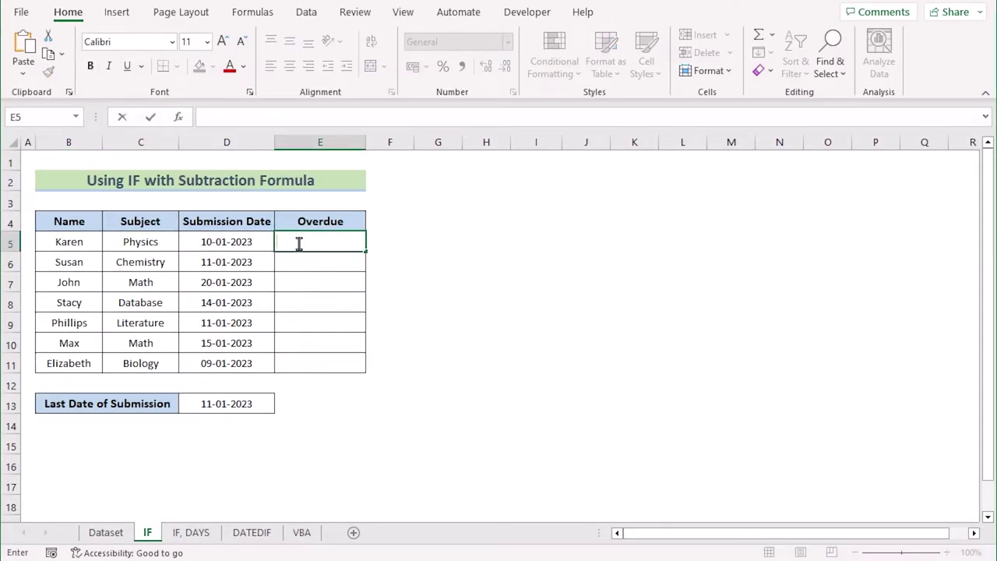
type("=IF(D5=$D$13,\"Submitted Today\",IF(D5<$D$13,\"No Overdue\",(D5-$D$13)&\" Days Overdue\"))")
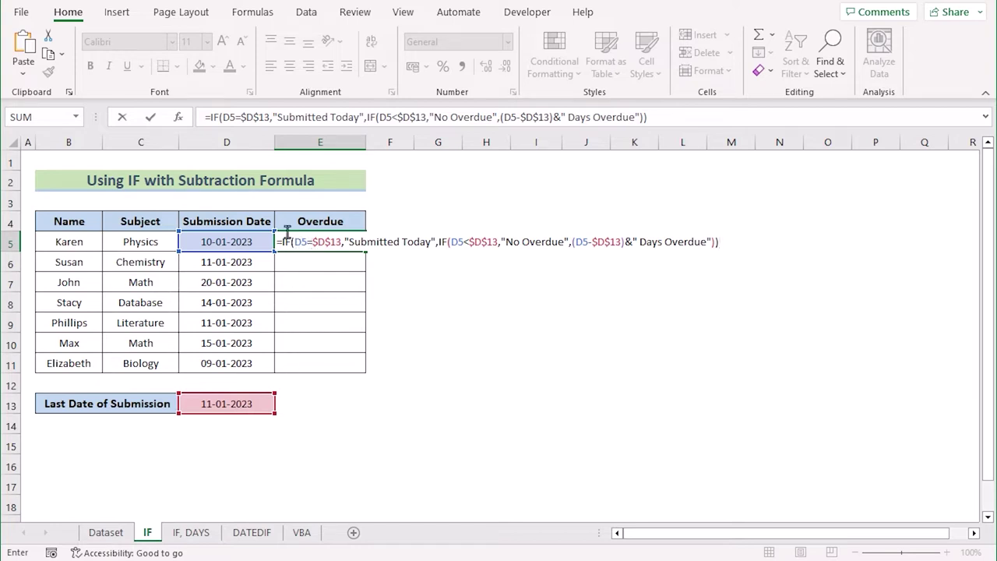
left_click_drag(209, 117, 367, 118)
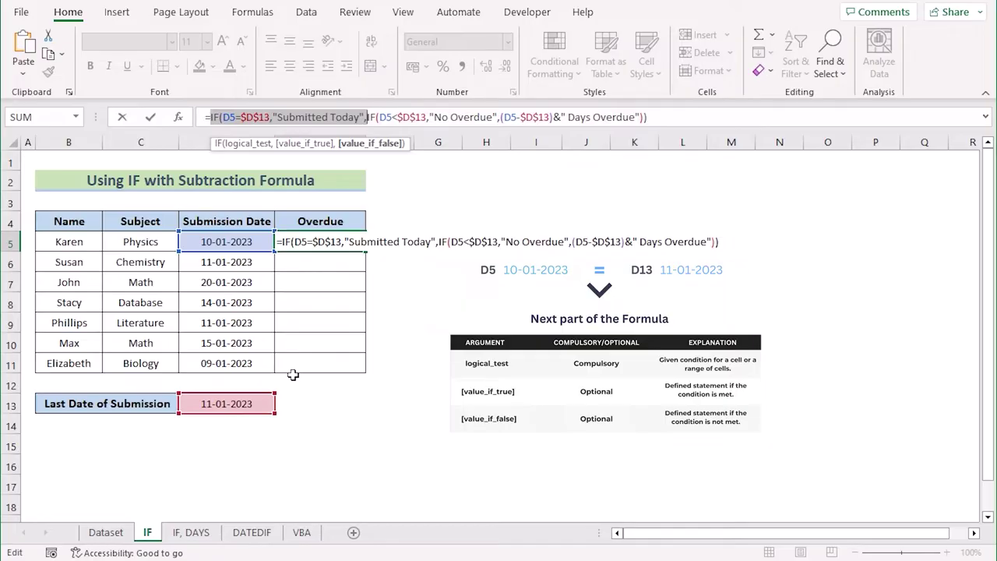
left_click(369, 119)
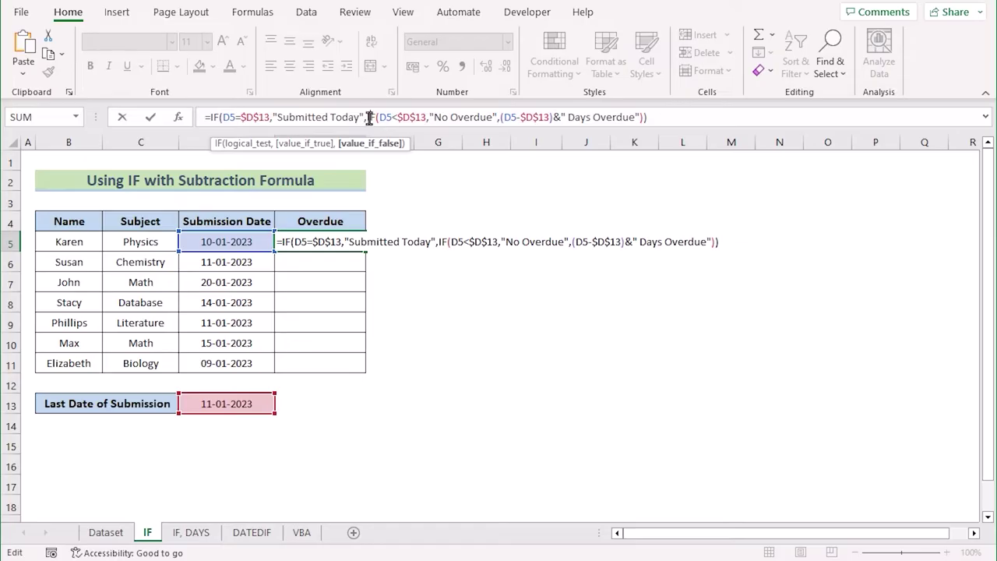
left_click_drag(367, 117, 647, 117)
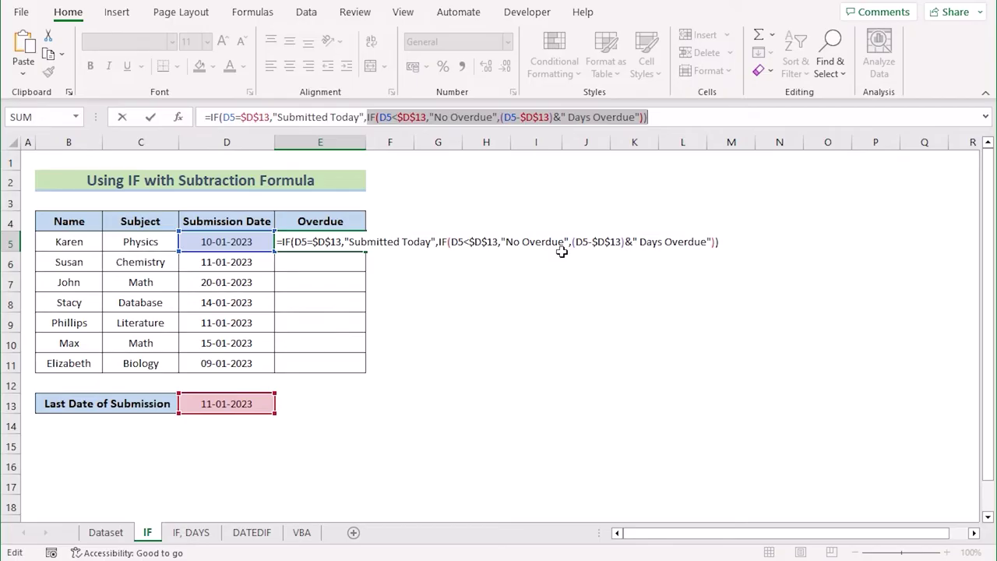
key("Return")
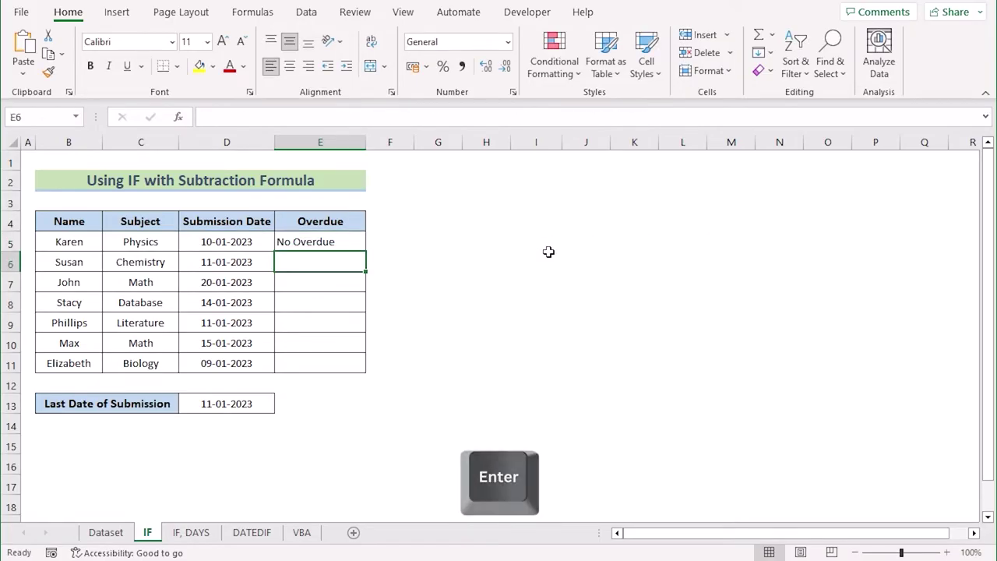
- Fill the E5 formula down to E11 and check D5's date against its result
left_click(362, 242)
left_click_drag(365, 251, 347, 367)
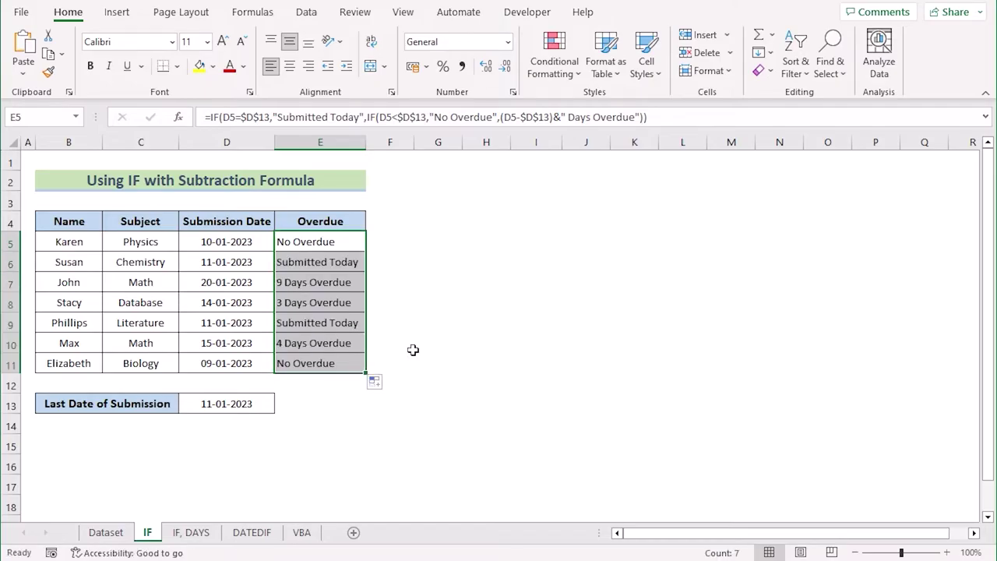
left_click(253, 245)
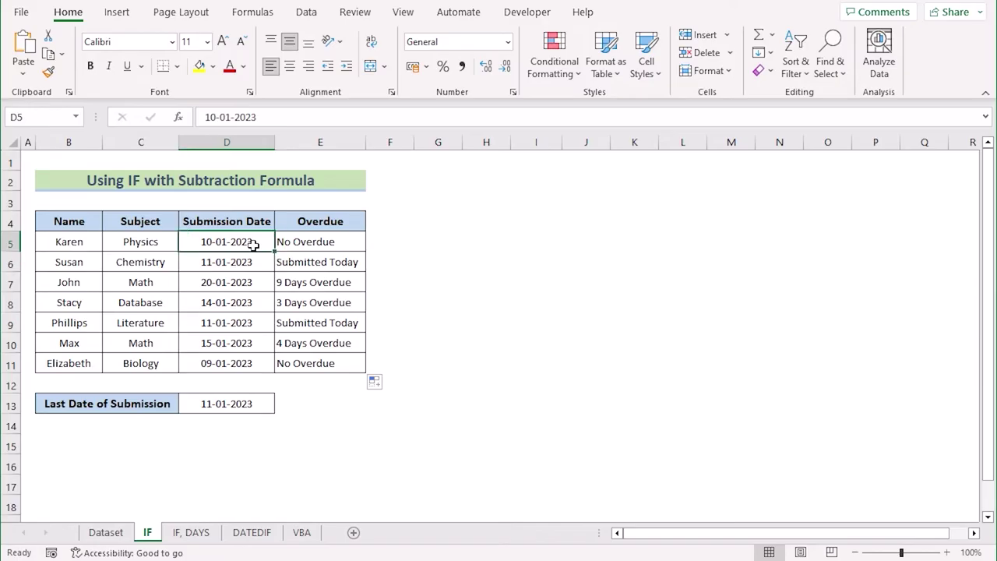
left_click(306, 244)
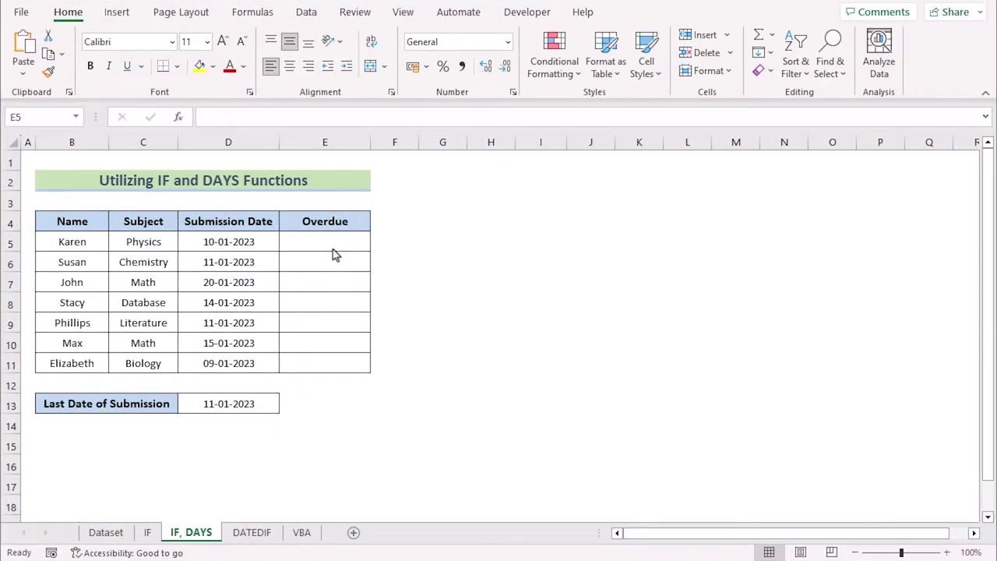
- Enter =IF(D5>$D$13,DAYS(D5,$D$13) & " Days Overdue","No Overdue") in E5
left_click(312, 246)
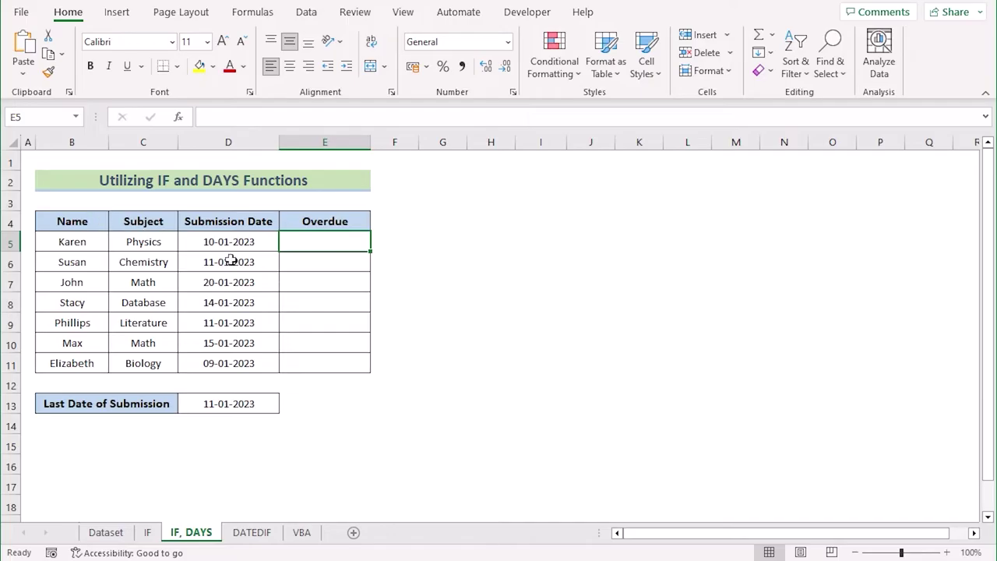
double_click(313, 243)
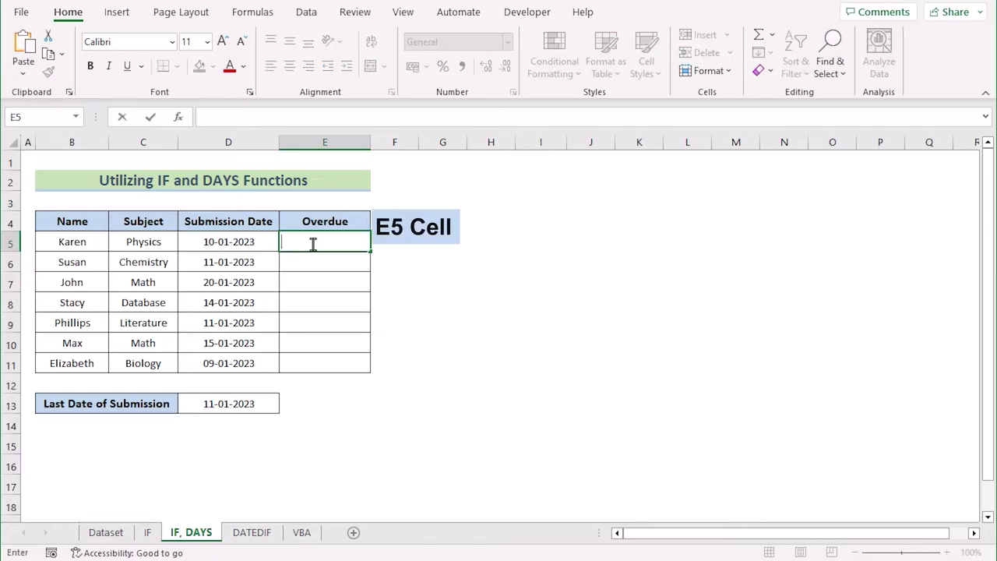
type("=IF(D5>$D$13,DAYS(D5,$D$13) & \" Days Overdue\",\"No Overdue\")")
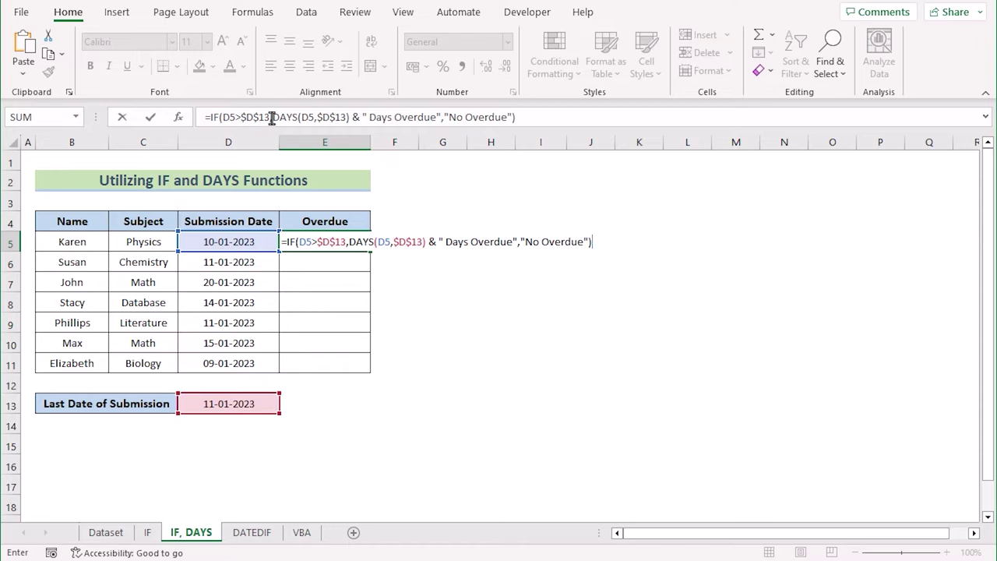
left_click_drag(272, 117, 351, 120)
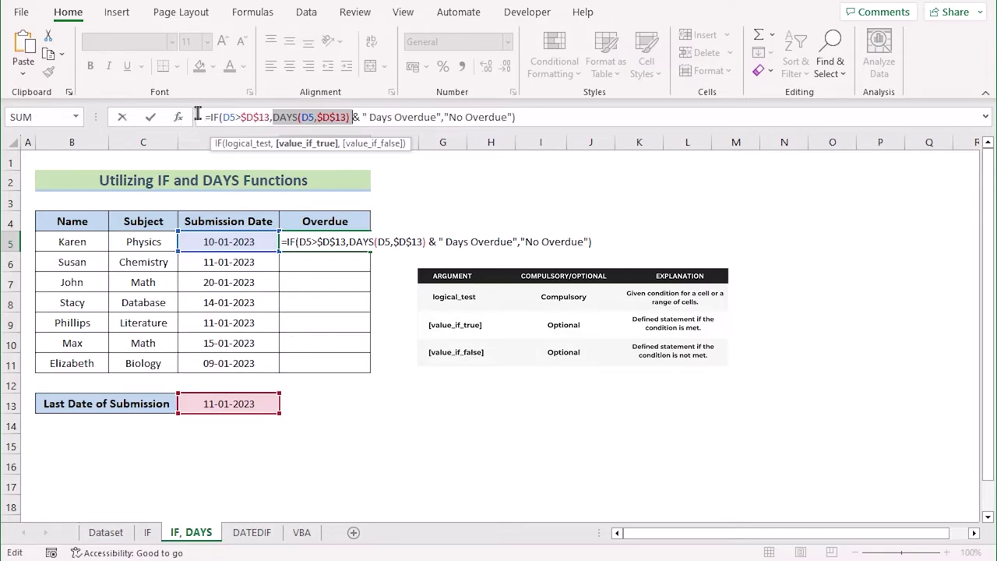
left_click_drag(207, 116, 568, 118)
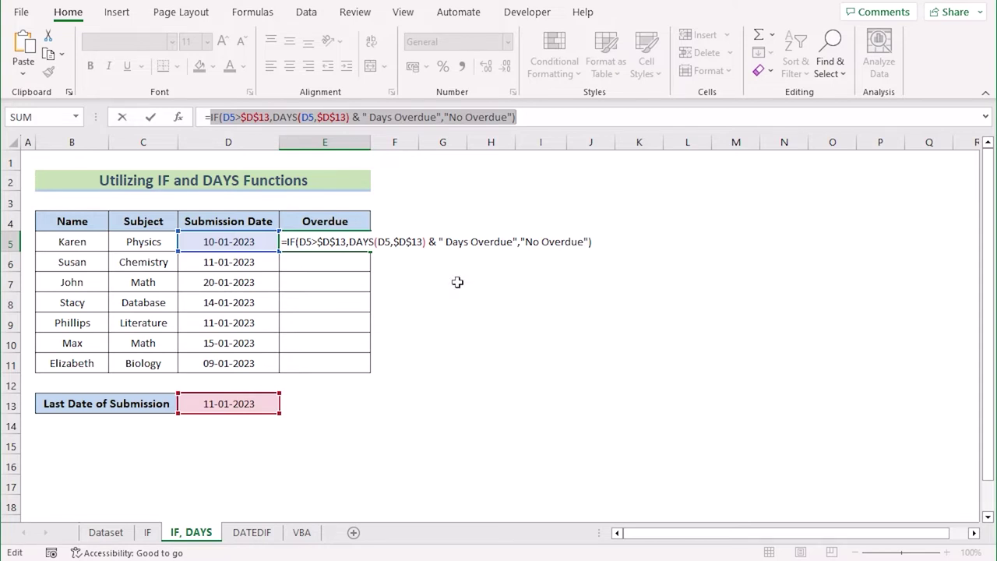
key("Return")
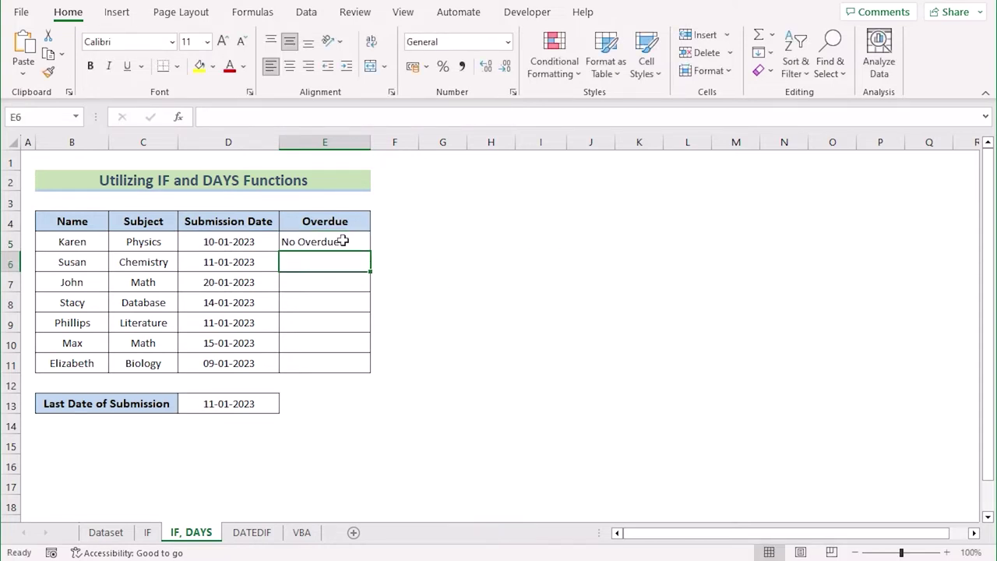
- Copy the IF/DAYS formula from E5 down to E11
left_click(341, 244)
left_click_drag(371, 252, 351, 371)
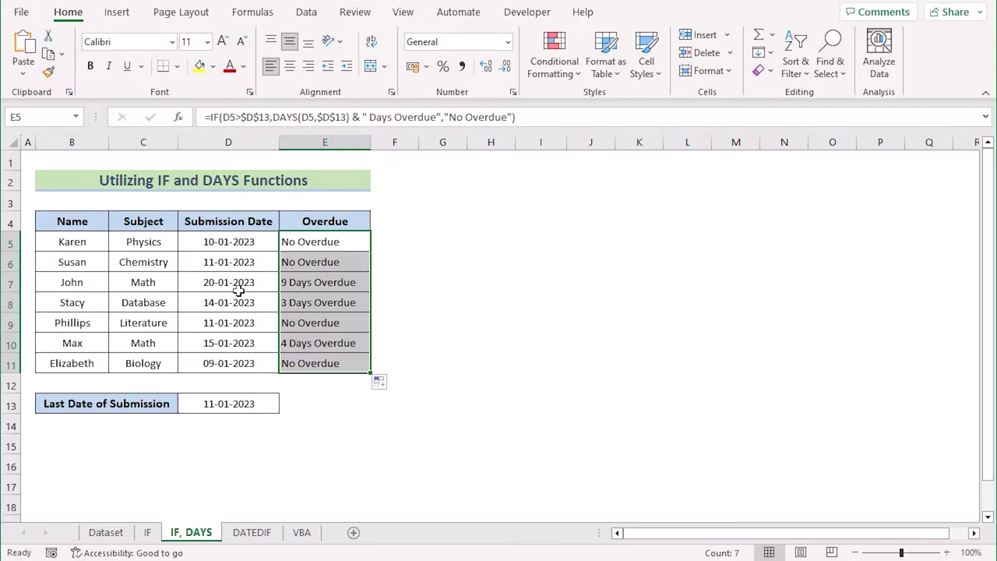
left_click(305, 290)
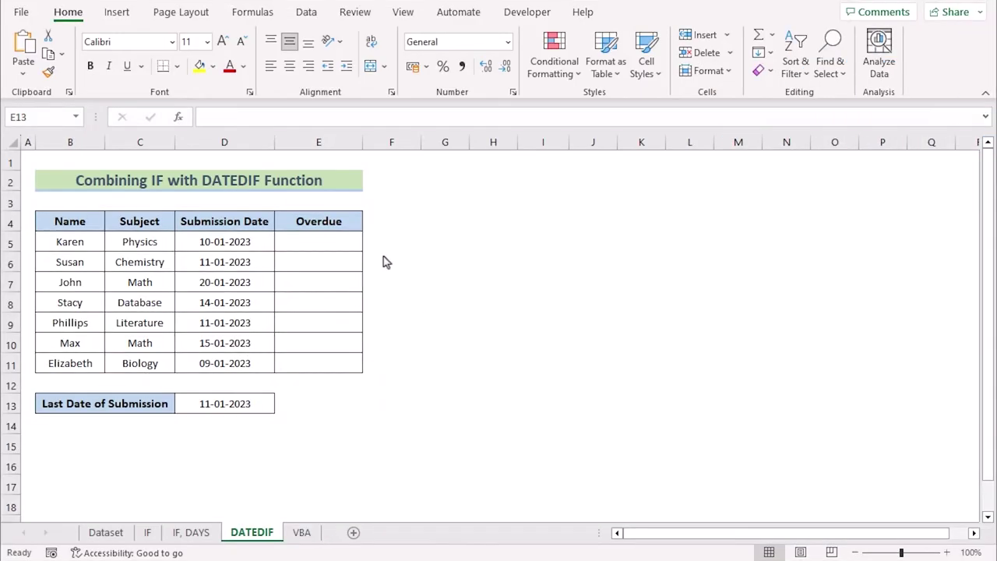
- Enter the IF(ISERROR(DATEDIF(...))) overdue formula in E5, which returns No Overdue
left_click(301, 240)
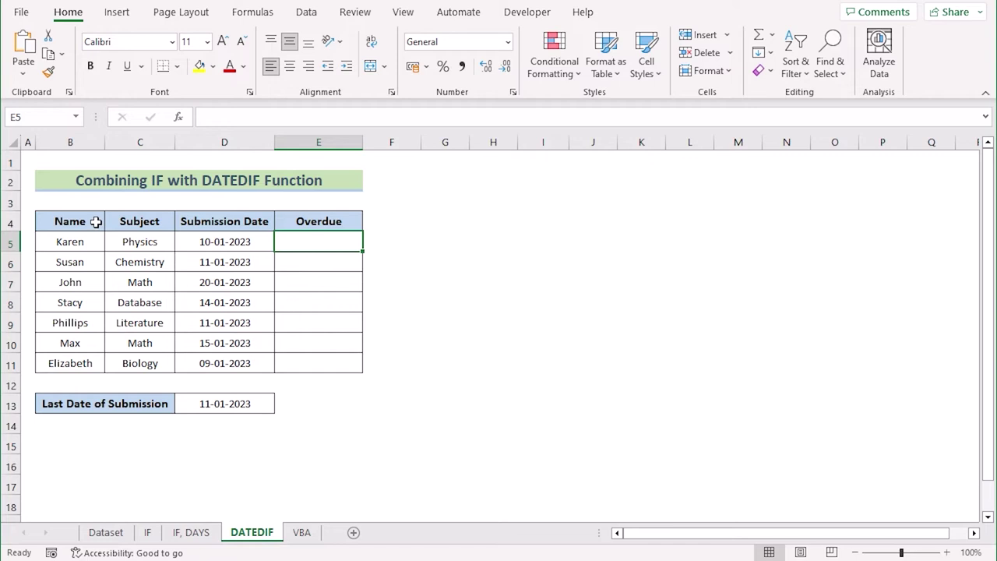
double_click(317, 244)
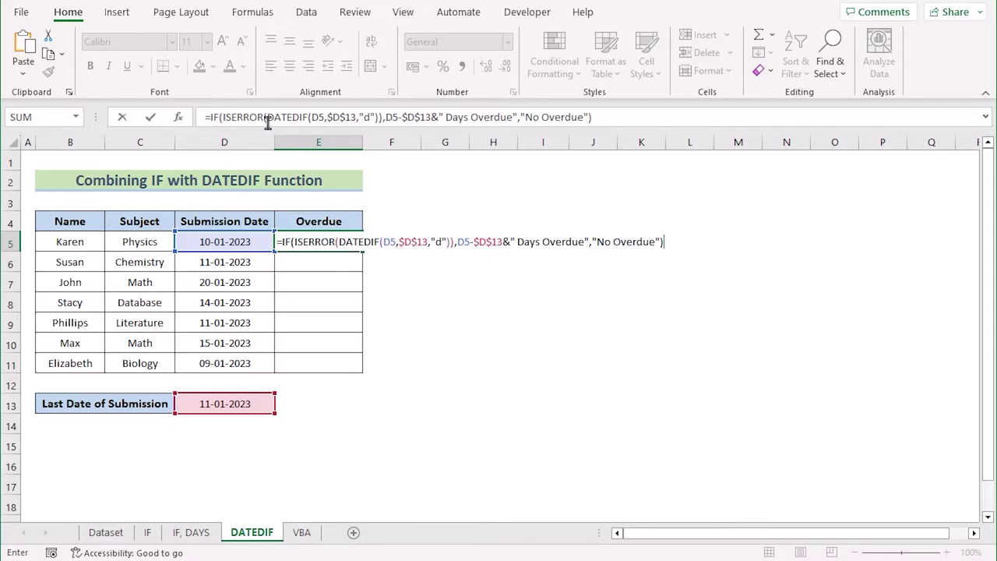
left_click_drag(264, 117, 380, 117)
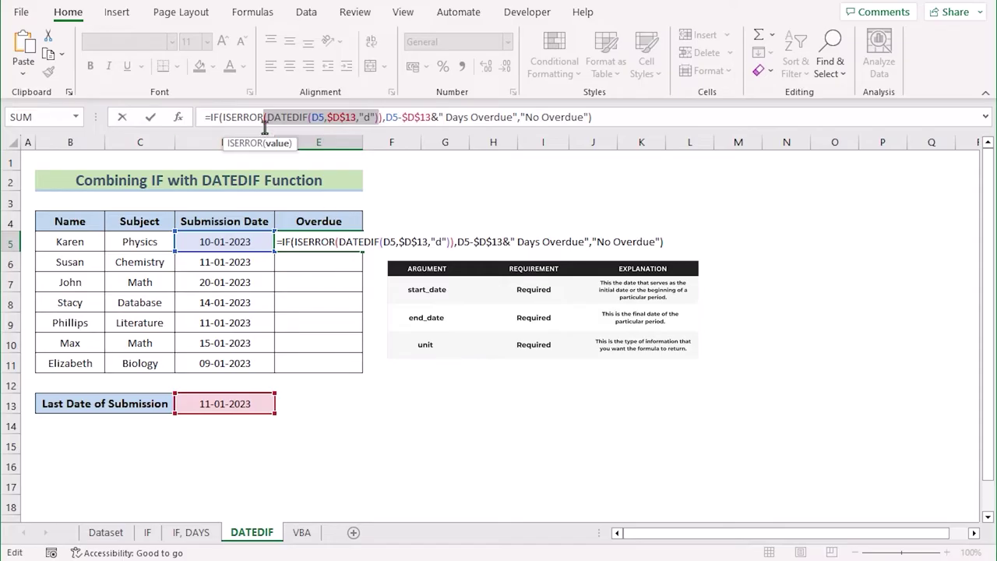
left_click_drag(220, 118, 377, 118)
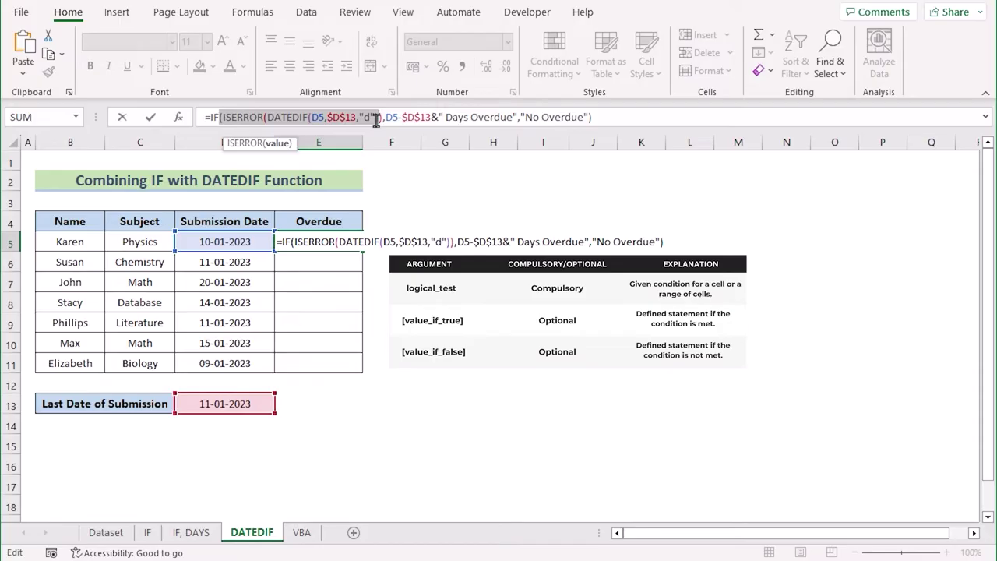
left_click(396, 115)
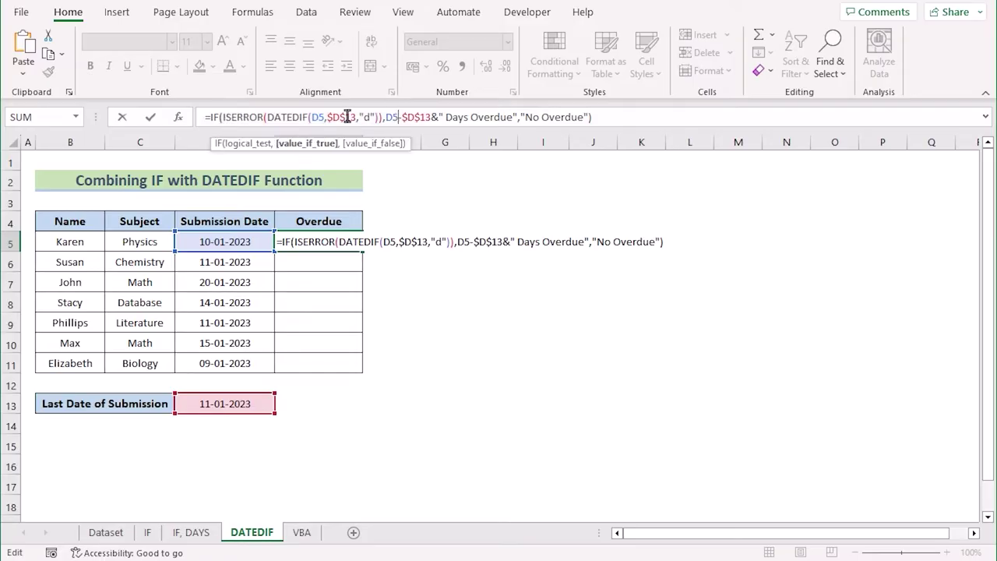
left_click_drag(210, 117, 610, 127)
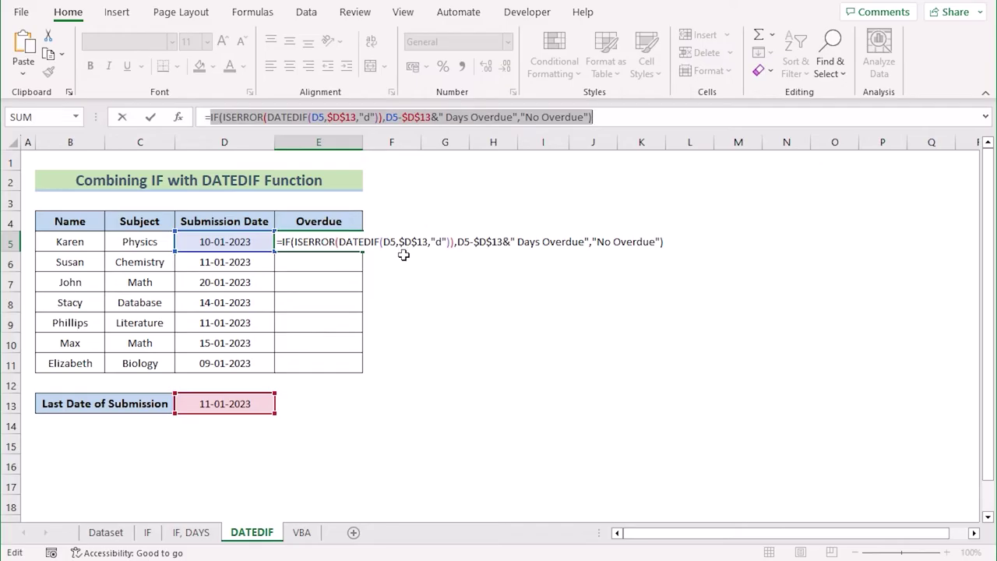
key("Return")
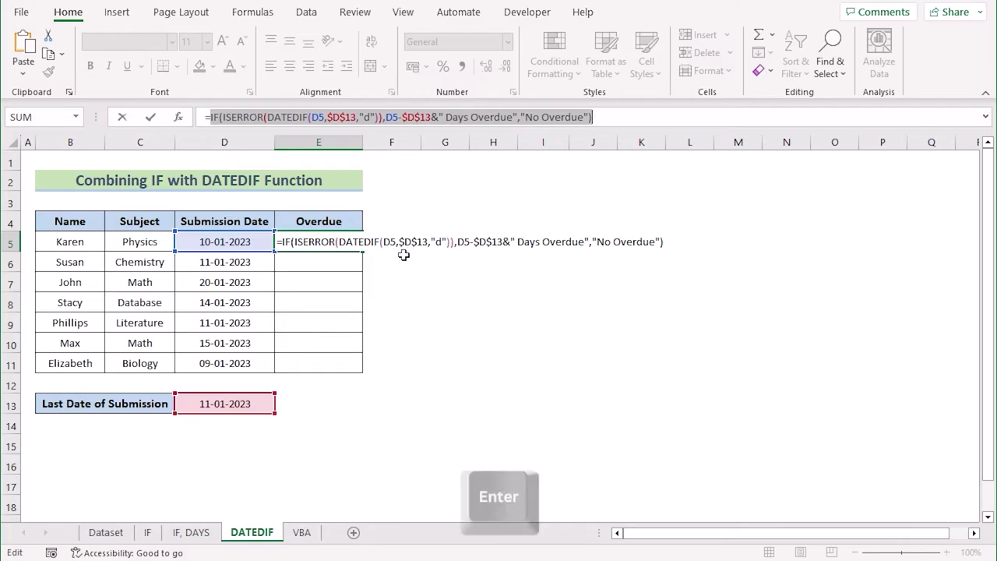
left_click(350, 240)
- Fill the DATEDIF formula down to E11 and check the D7/E7 and D6/E6 results
left_click_drag(362, 250, 354, 376)
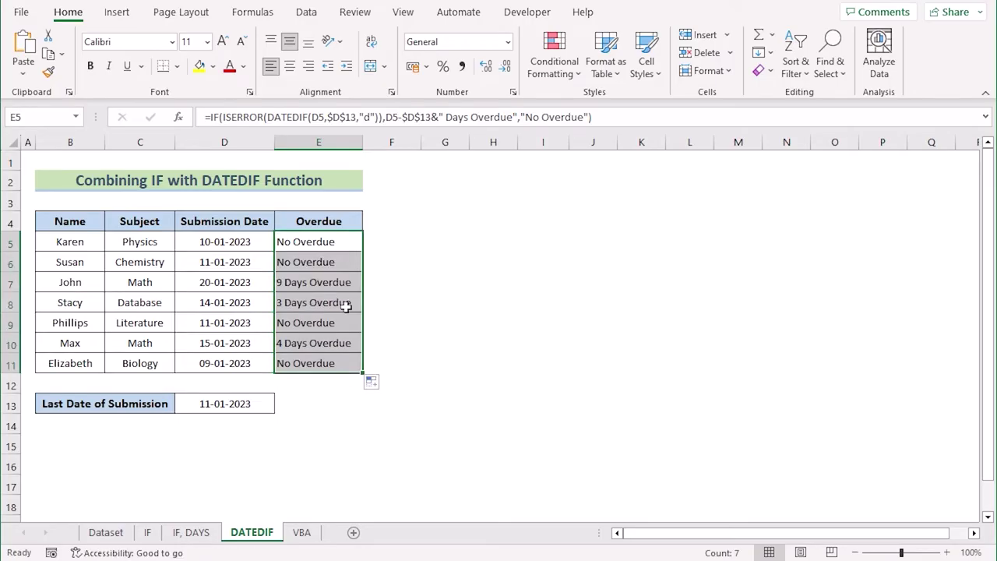
left_click(247, 282)
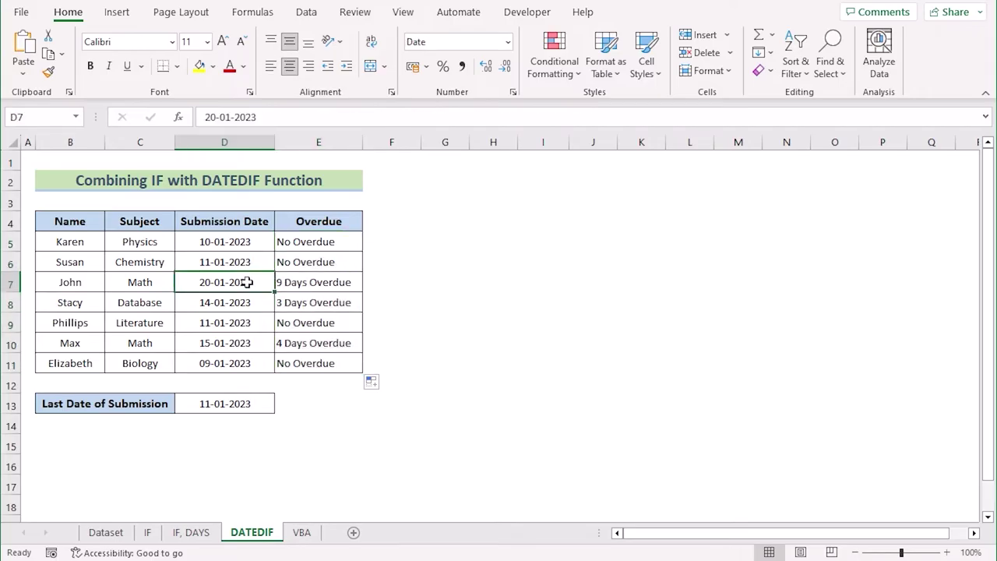
left_click(311, 284)
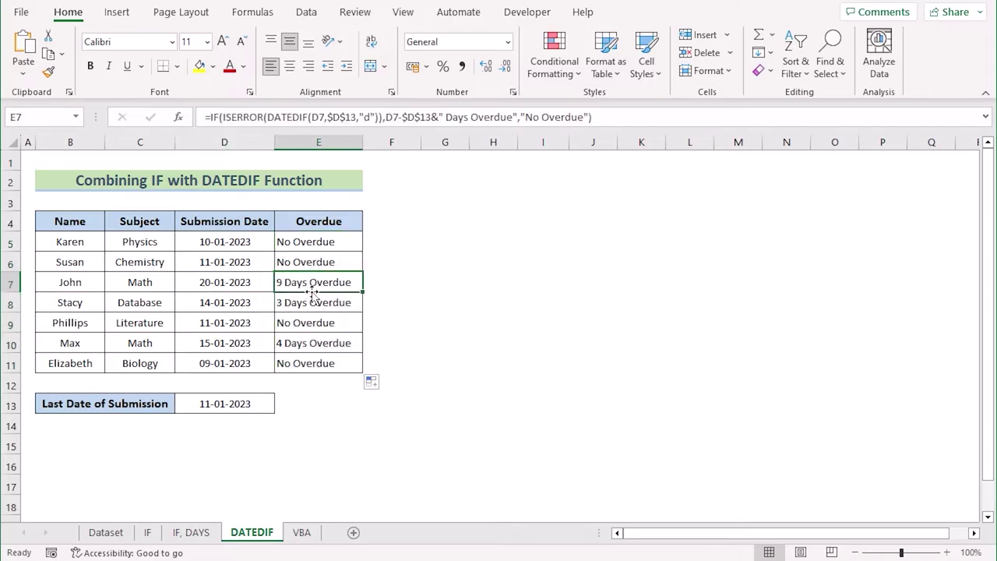
left_click(243, 260)
left_click(316, 269)
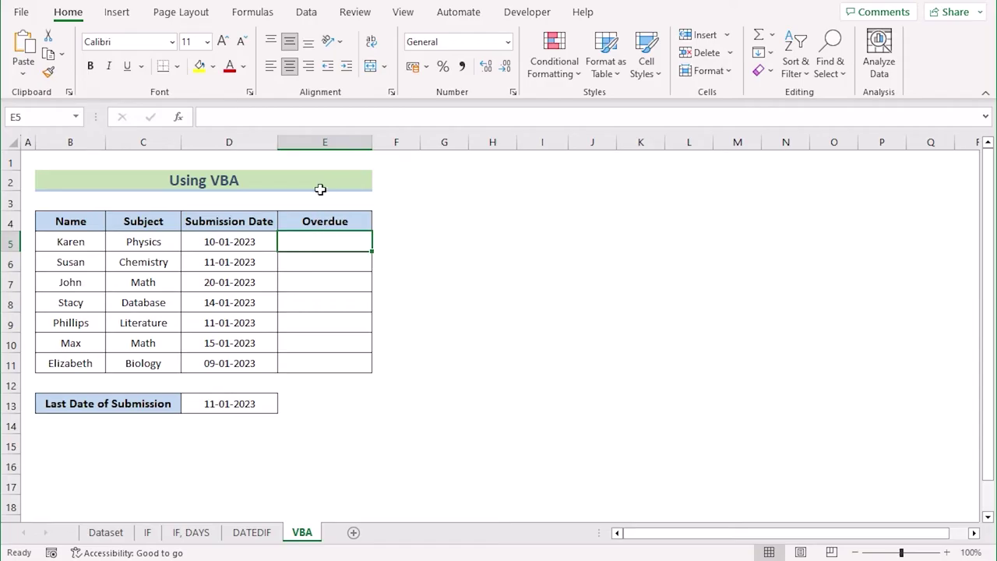
- Open the Visual Basic editor, insert Module6 and enlarge its code window
left_click(530, 14)
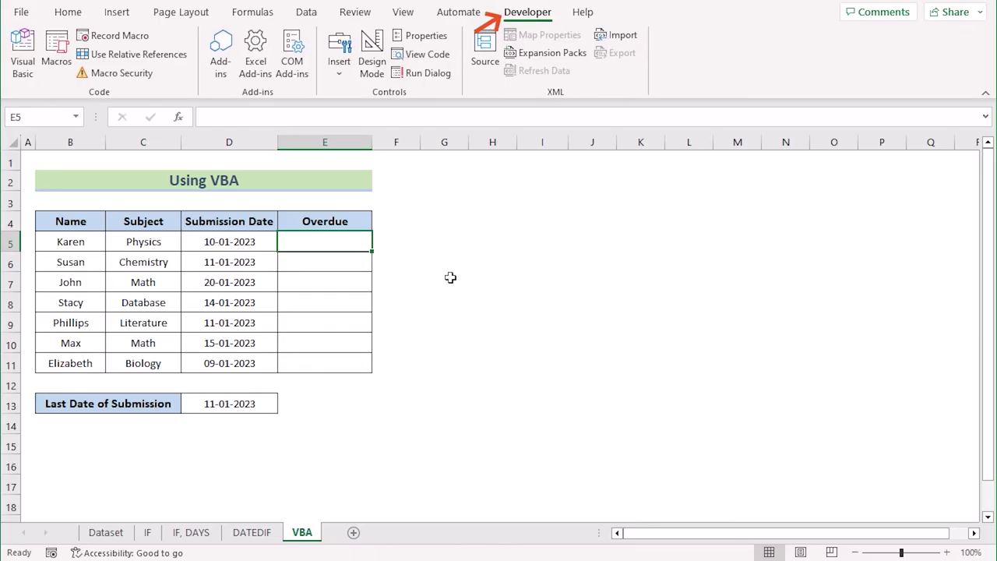
left_click(23, 78)
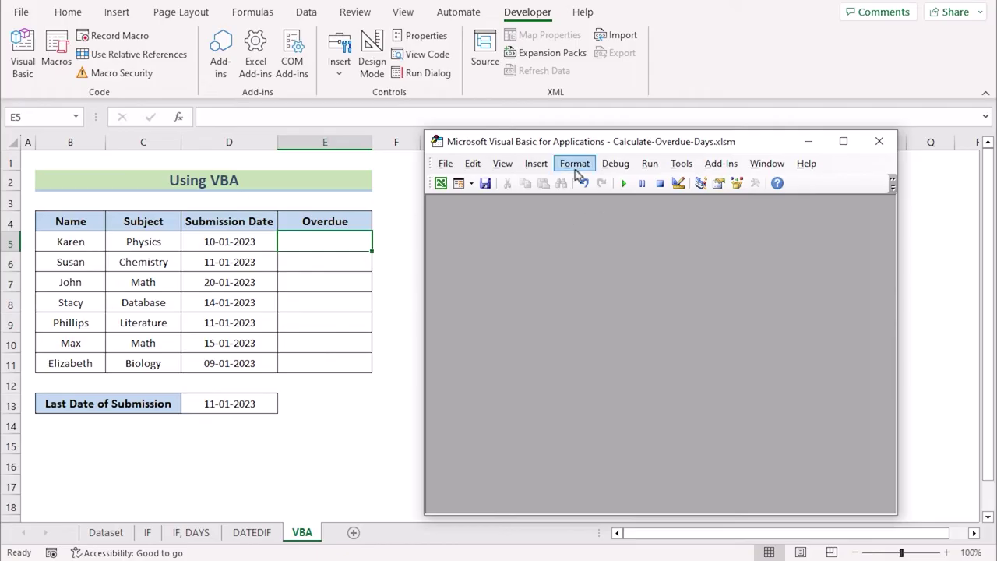
left_click(535, 164)
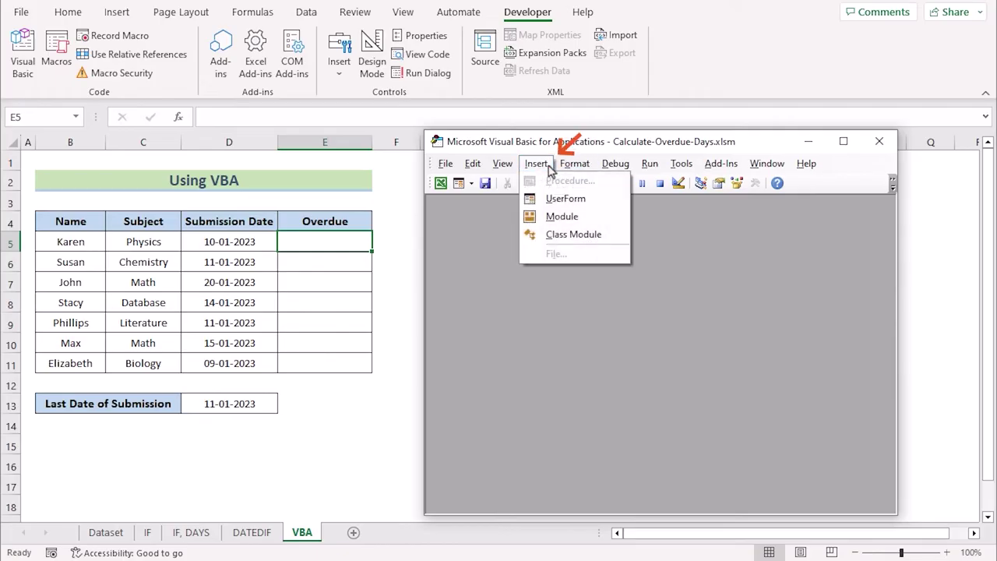
left_click(590, 218)
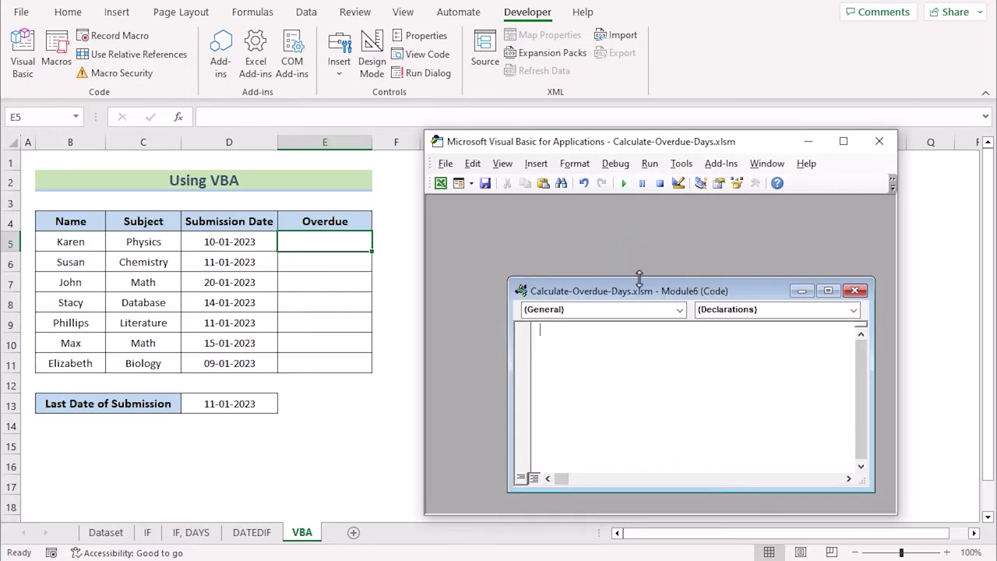
left_click_drag(638, 273, 630, 210)
left_click_drag(643, 489, 643, 558)
left_click_drag(507, 343, 479, 337)
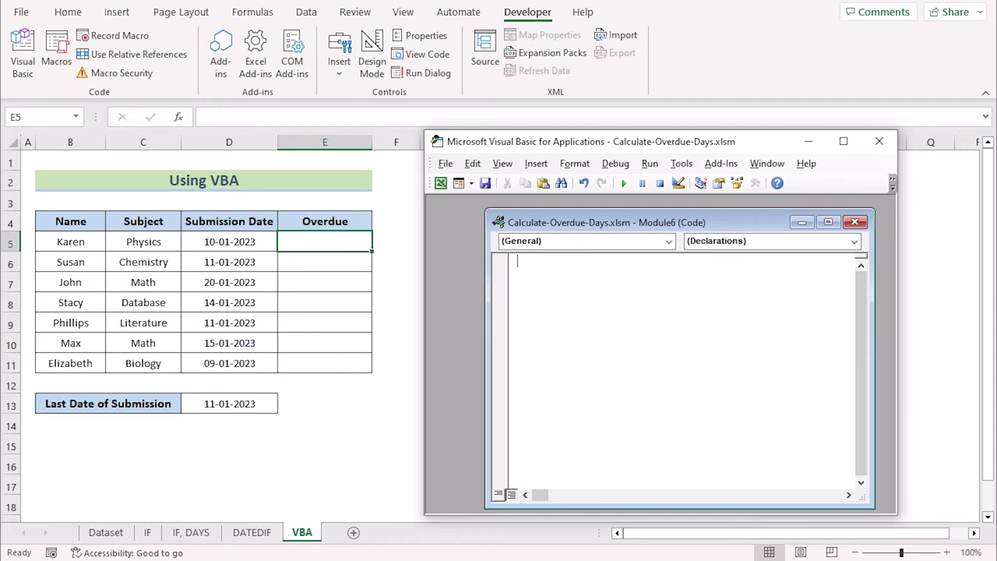
key("alt+Tab")
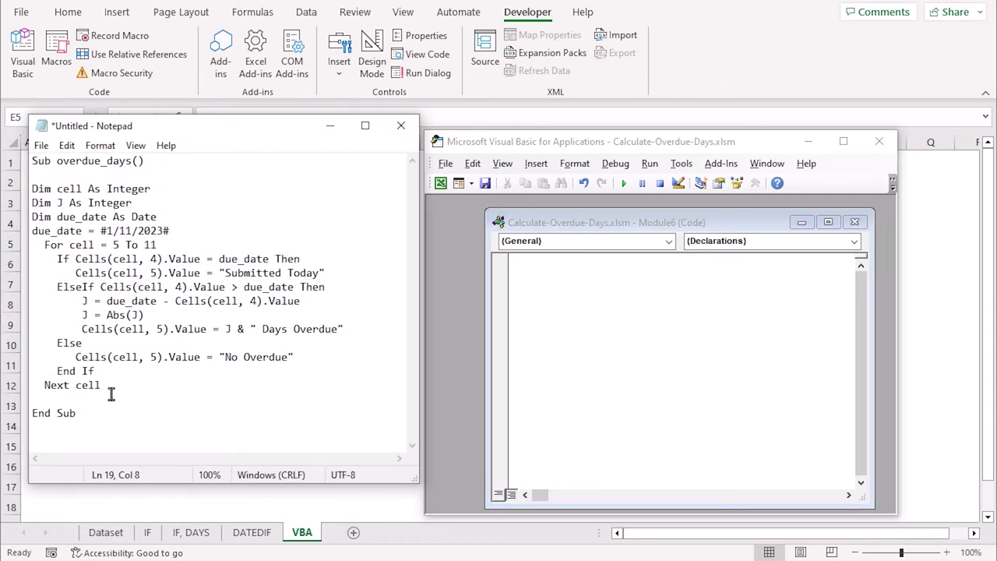
- Paste the overdue_days macro code from Notepad into Module6, then minimize Notepad
left_click_drag(78, 413, 32, 162)
key("ctrl+c")
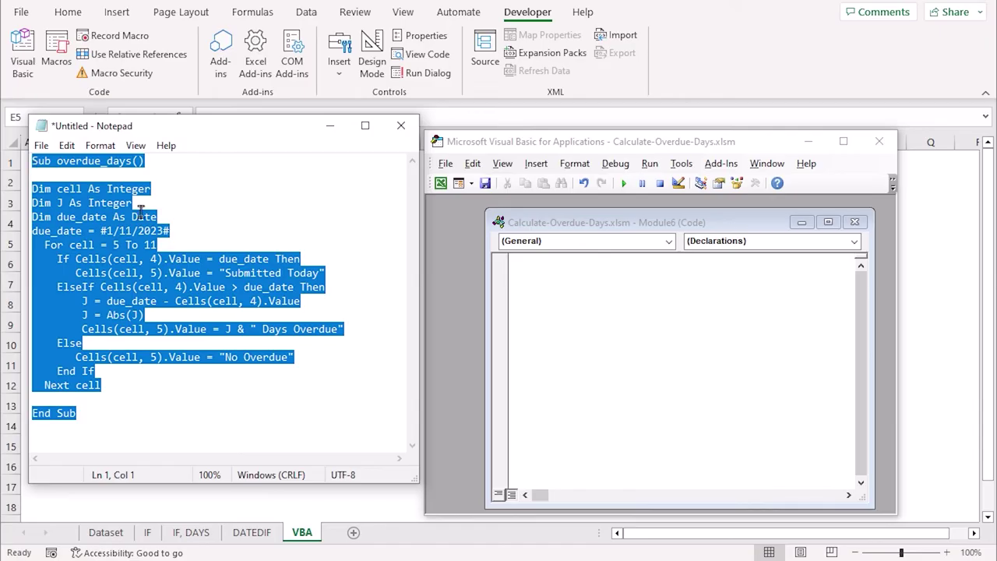
left_click(528, 267)
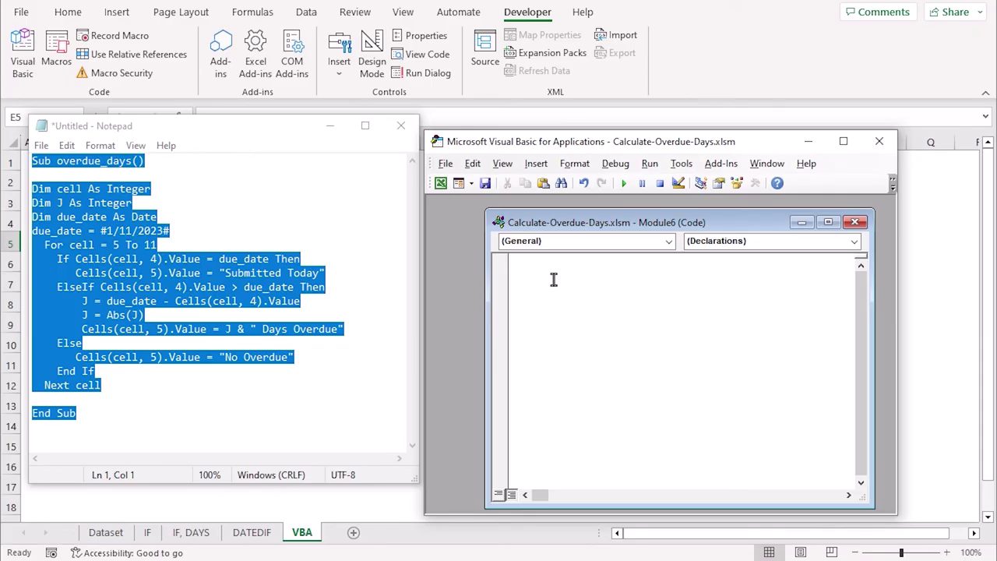
key("ctrl+v")
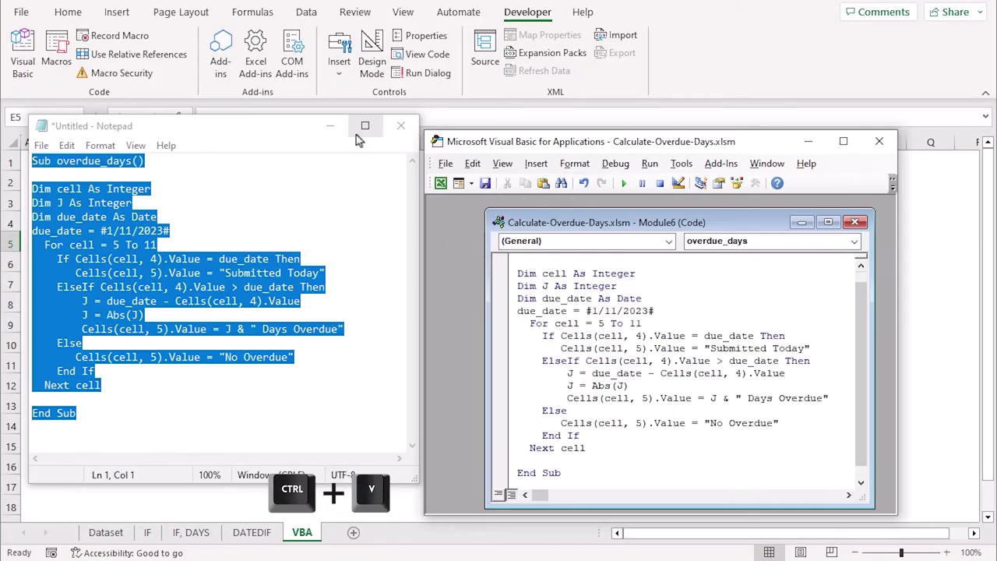
left_click(330, 125)
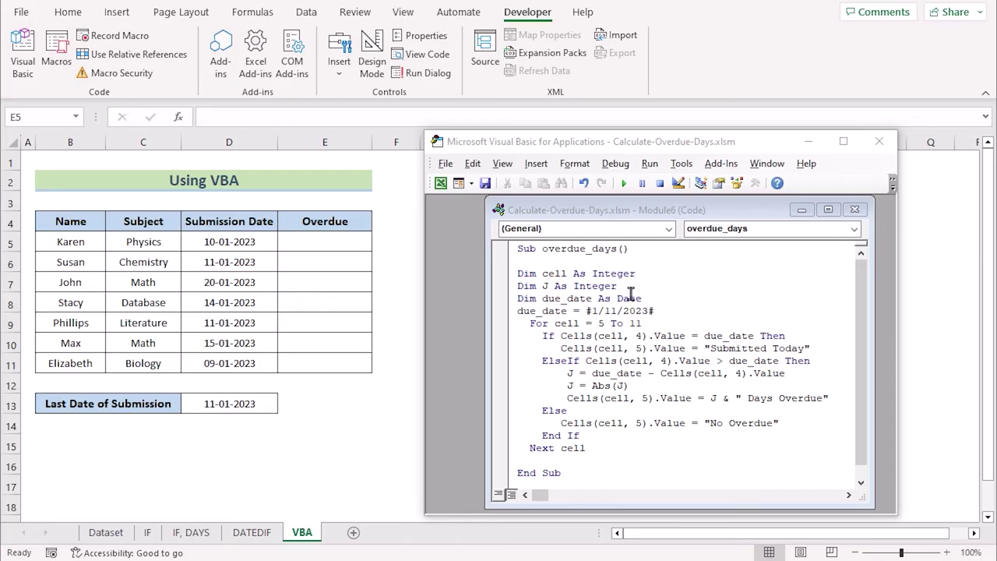
left_click_drag(616, 286, 517, 273)
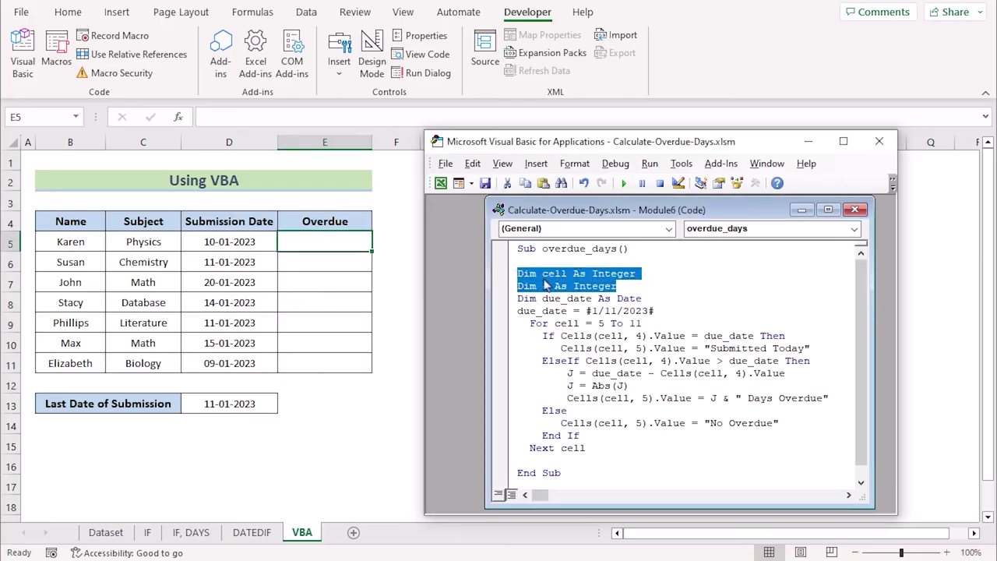
left_click(592, 311)
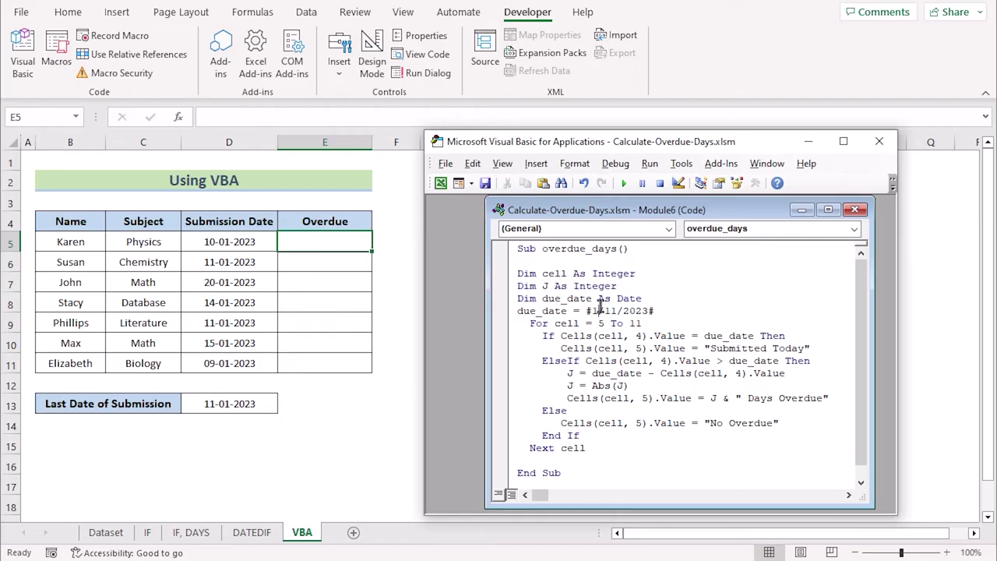
left_click_drag(541, 274, 573, 278)
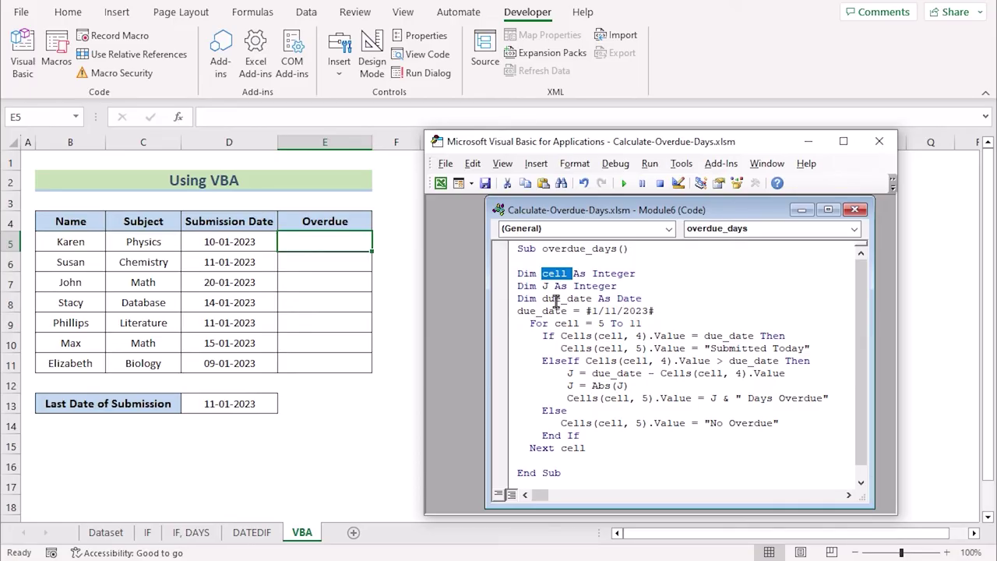
left_click_drag(586, 323, 642, 323)
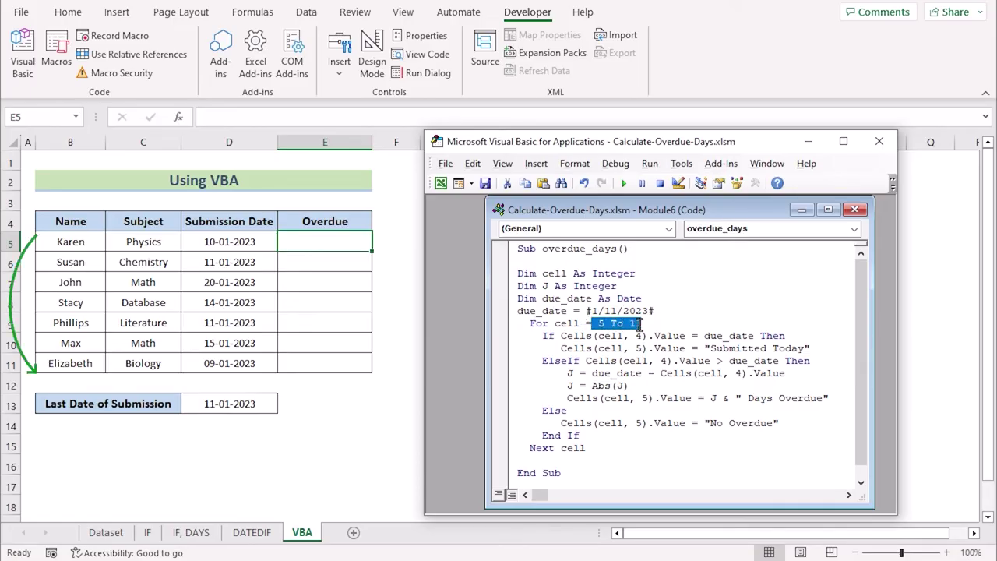
left_click(623, 273)
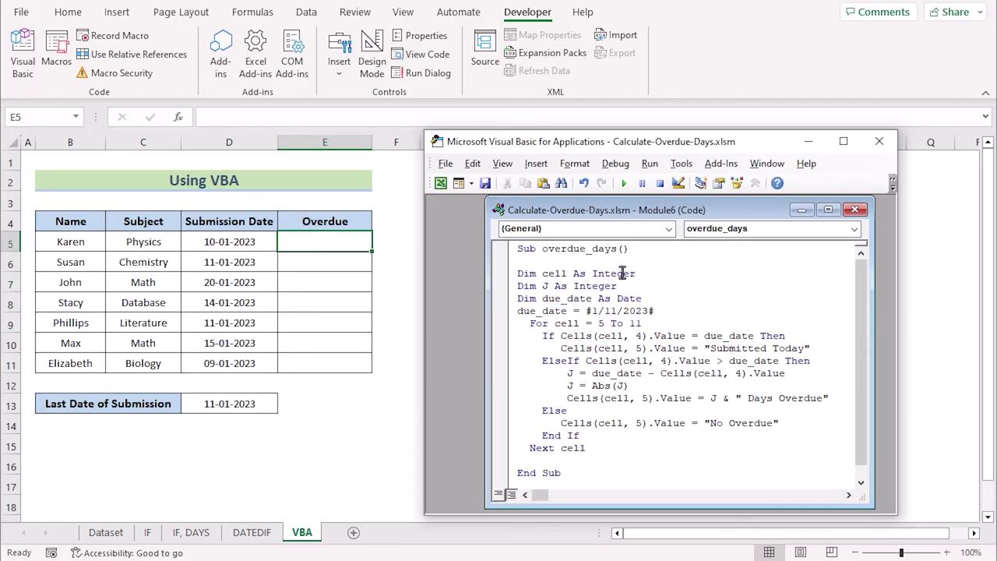
double_click(545, 285)
left_click_drag(517, 299, 654, 310)
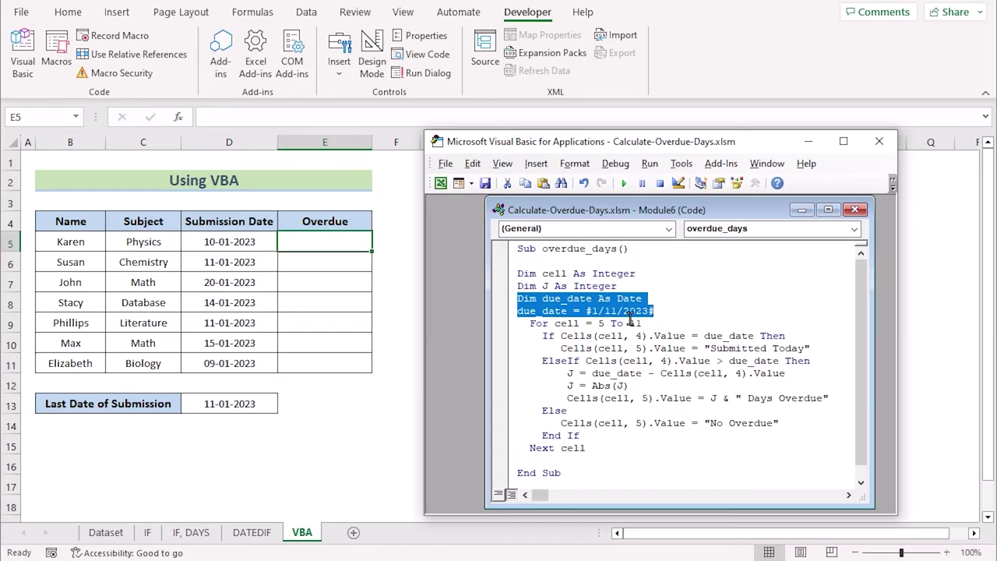
left_click_drag(530, 323, 648, 325)
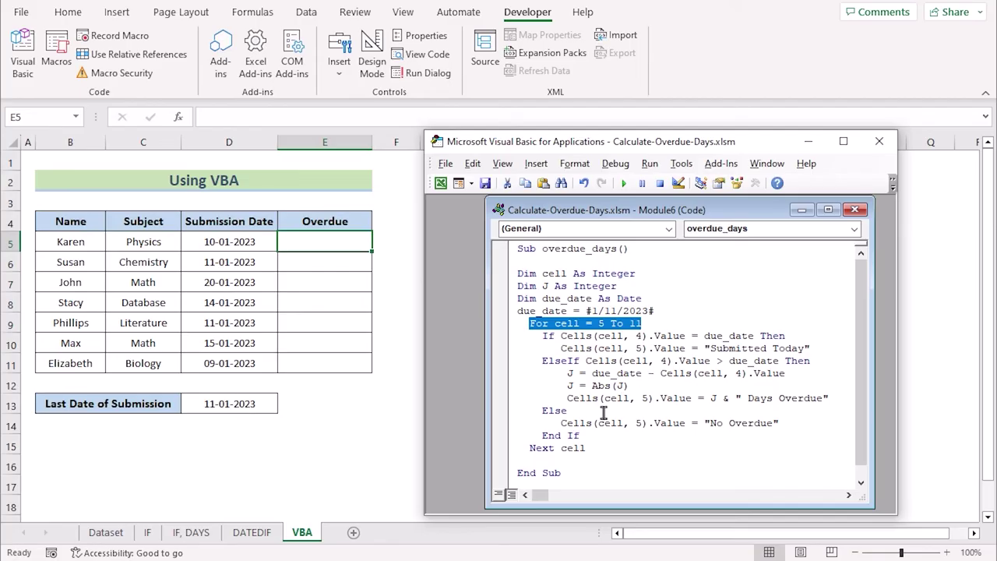
left_click_drag(543, 336, 811, 349)
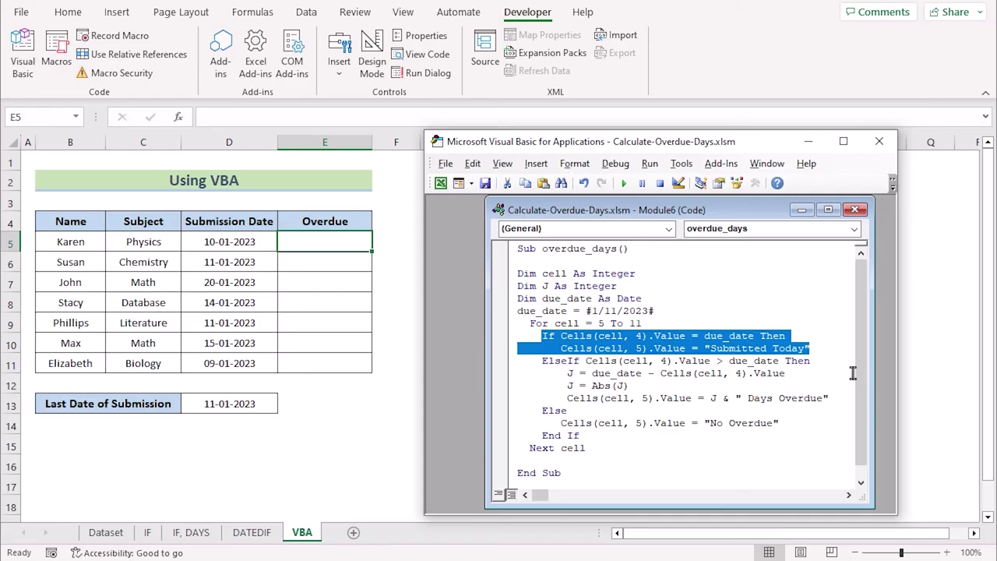
- Highlight the macro's ElseIf days-overdue calculation and its Days Overdue and No Overdue output lines
left_click(623, 381)
left_click_drag(543, 360, 794, 384)
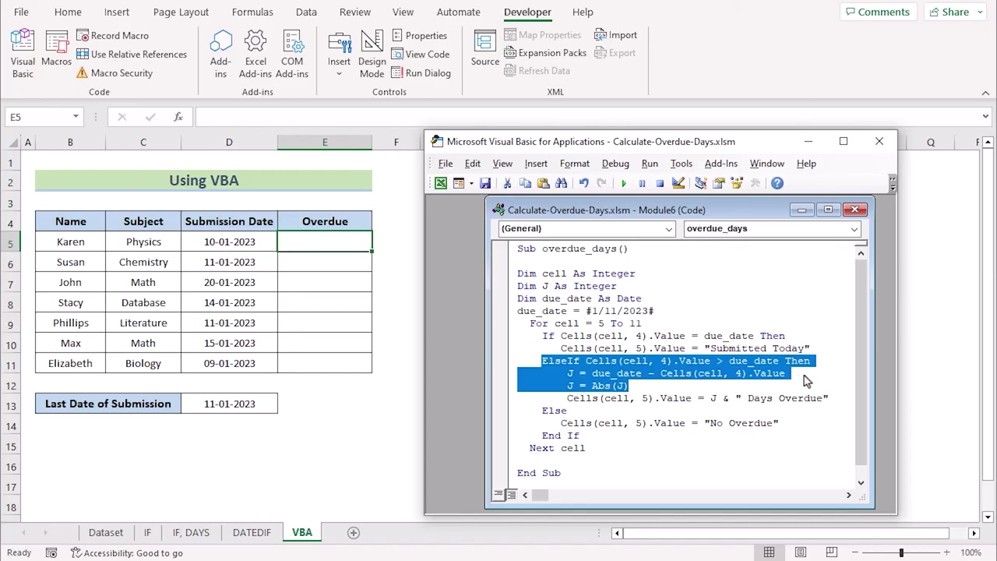
left_click_drag(829, 398, 566, 398)
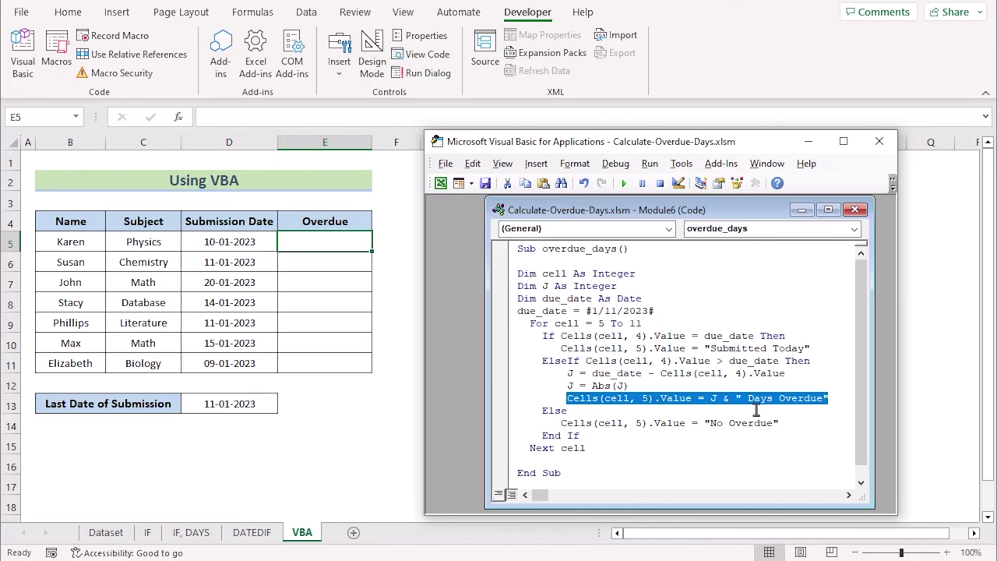
left_click_drag(779, 423, 568, 425)
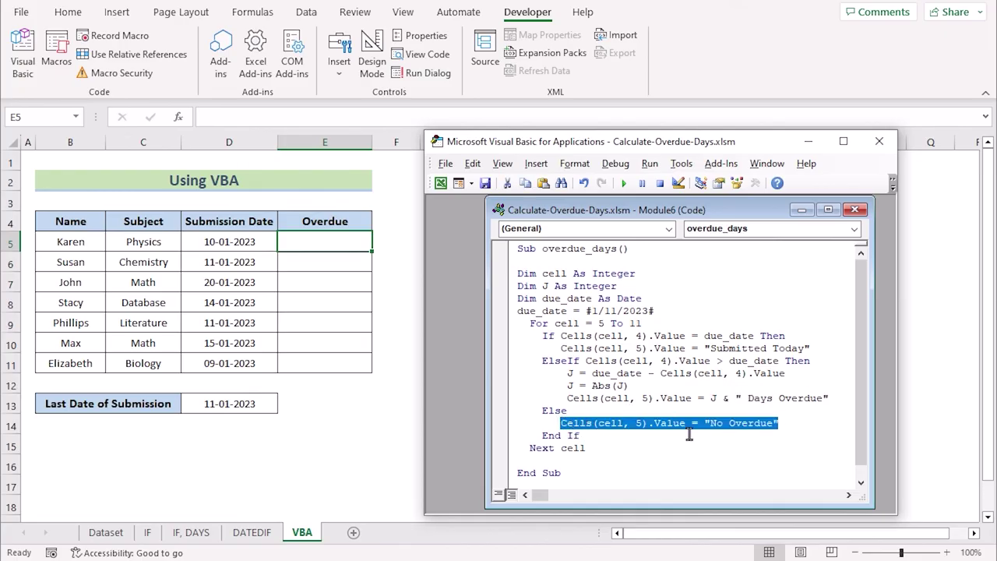
- Run the overdue_days macro with Run > Run Sub/UserForm
left_click(668, 454)
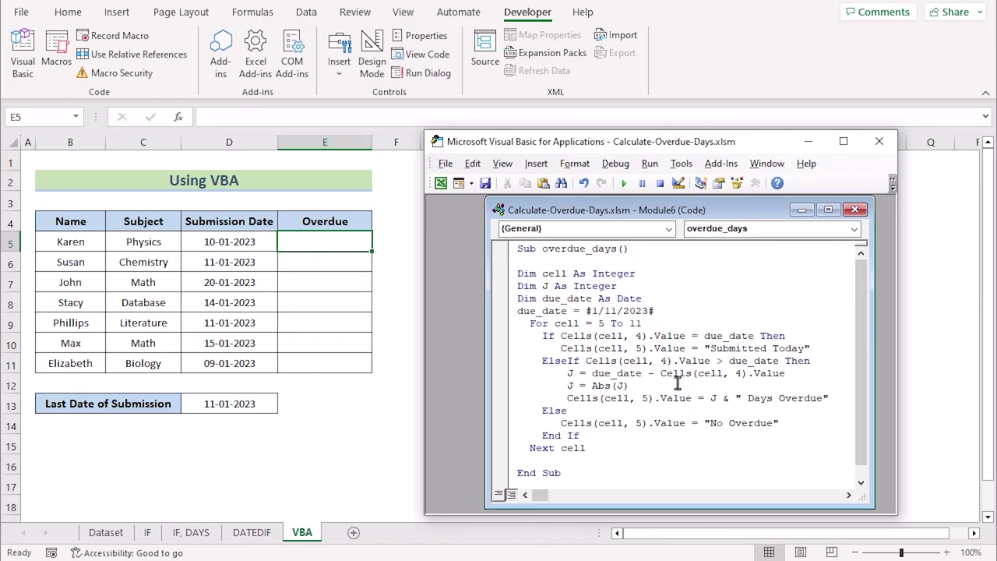
left_click(650, 163)
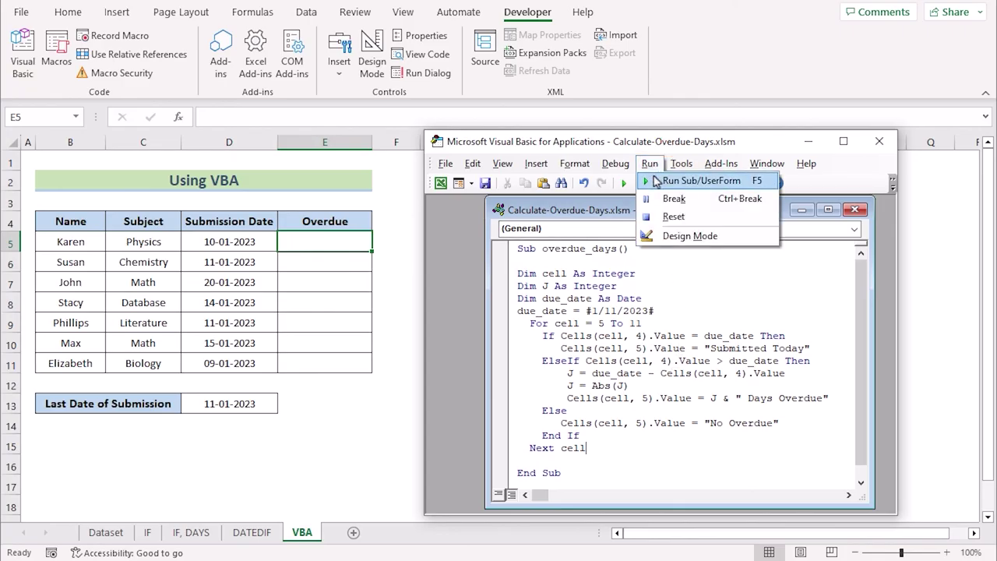
left_click(658, 182)
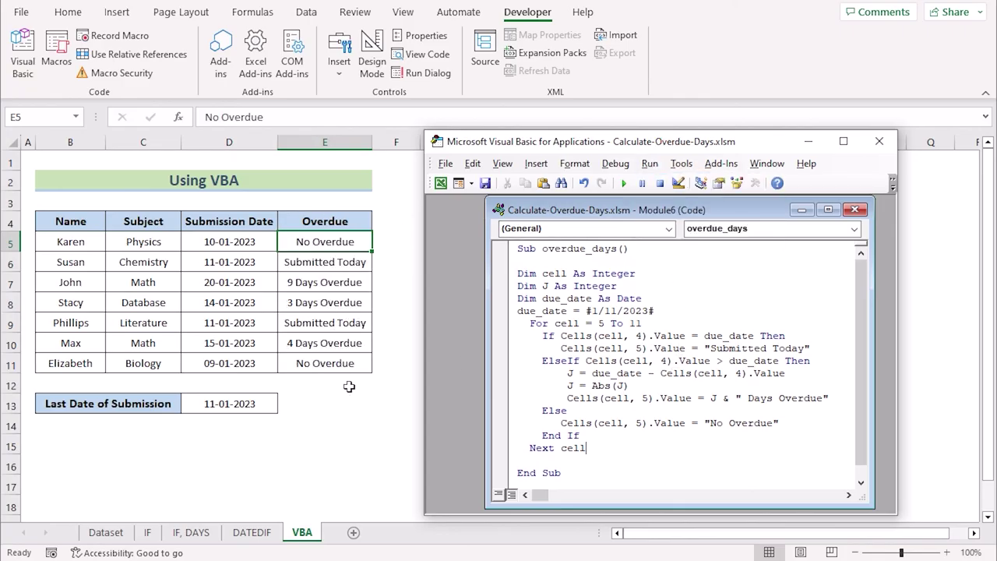